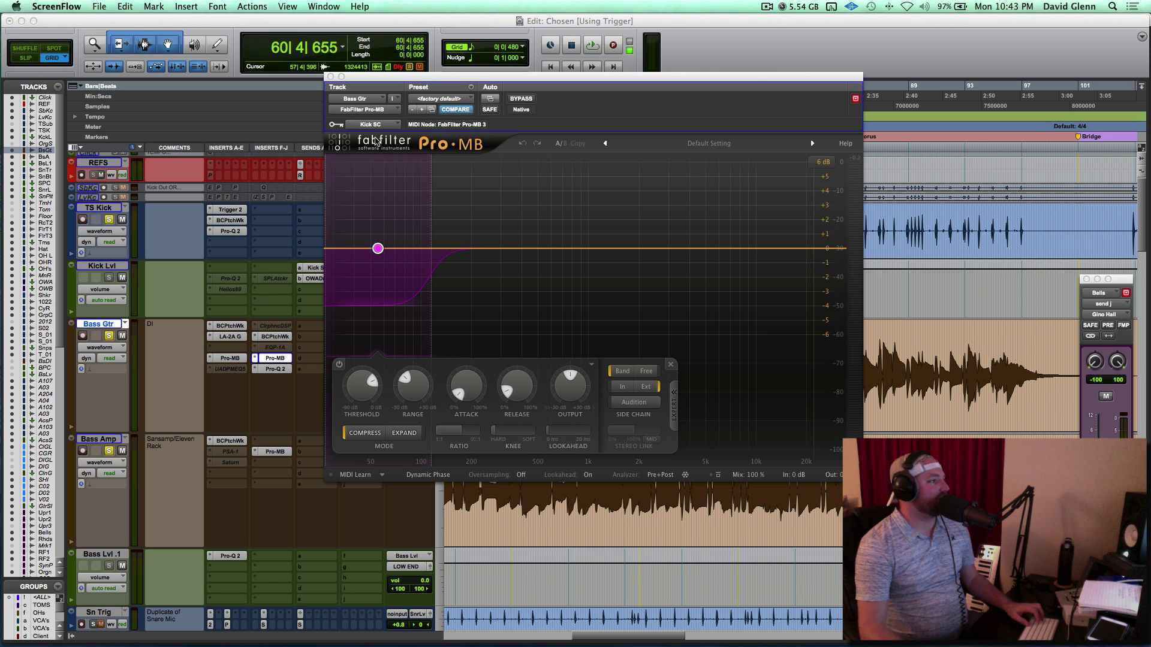
# Close the Pro-MB multiband compressor window on the Bass Gtr track.
pyautogui.click(331, 77)
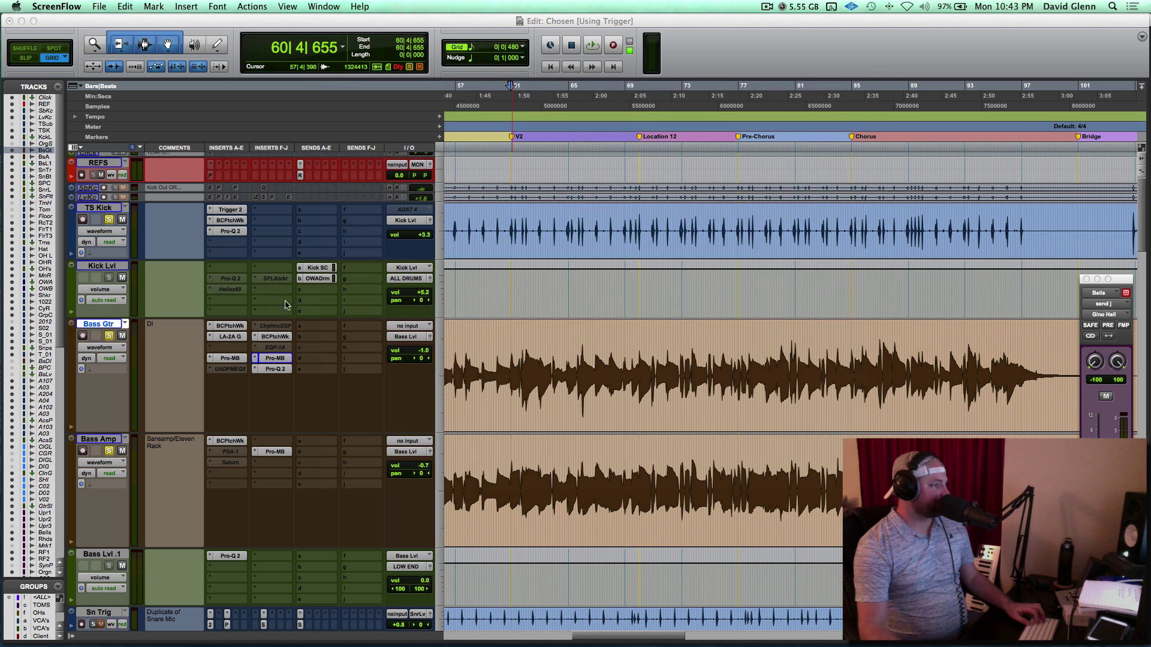
# Bypass Pro-MB on Bass Gtr and Bass Amp, then insert stereo Wavesfactory Trackspacer on Bass Lvl .1.
pyautogui.click(274, 360)
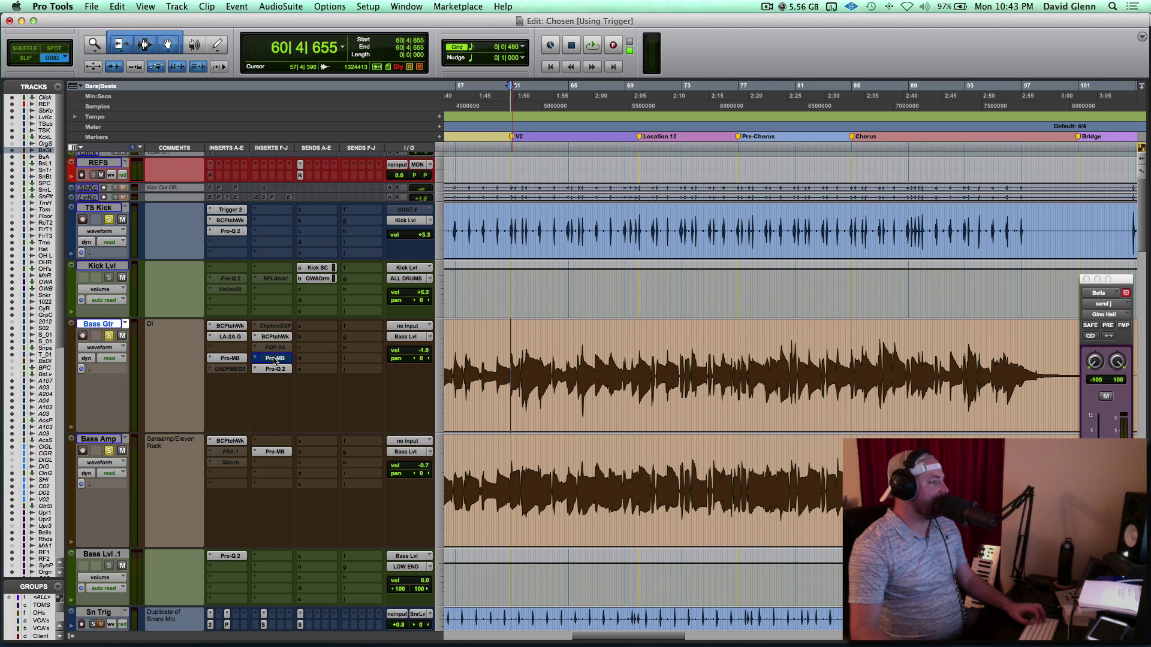
pyautogui.click(277, 453)
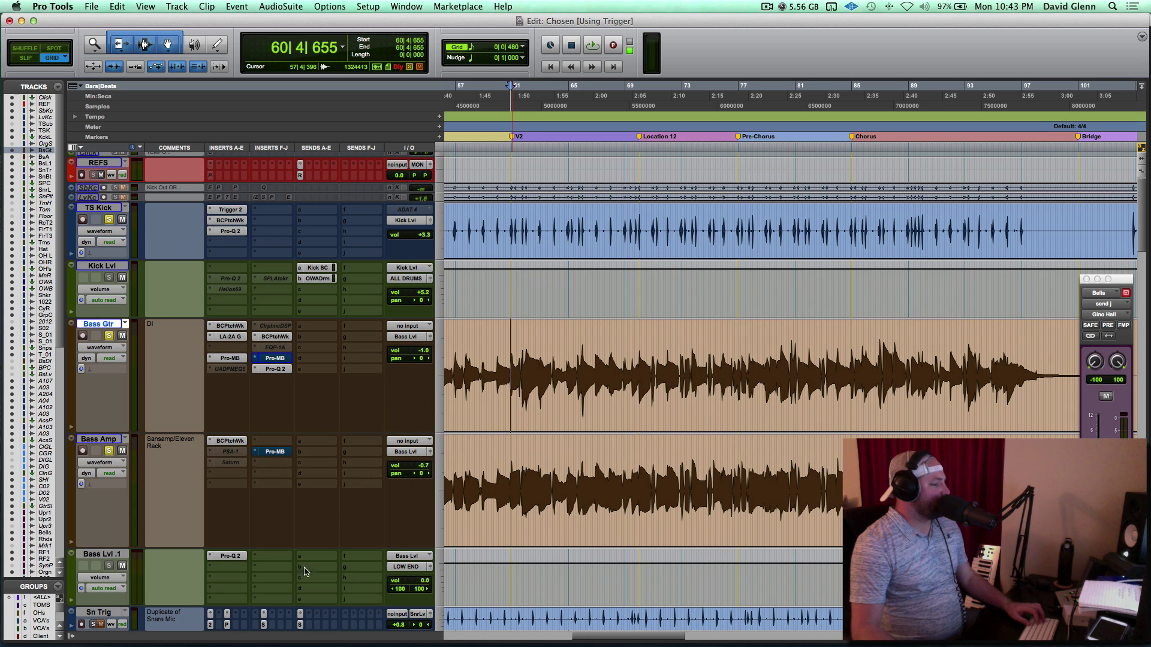
pyautogui.click(262, 567)
pyautogui.moveTo(317, 622)
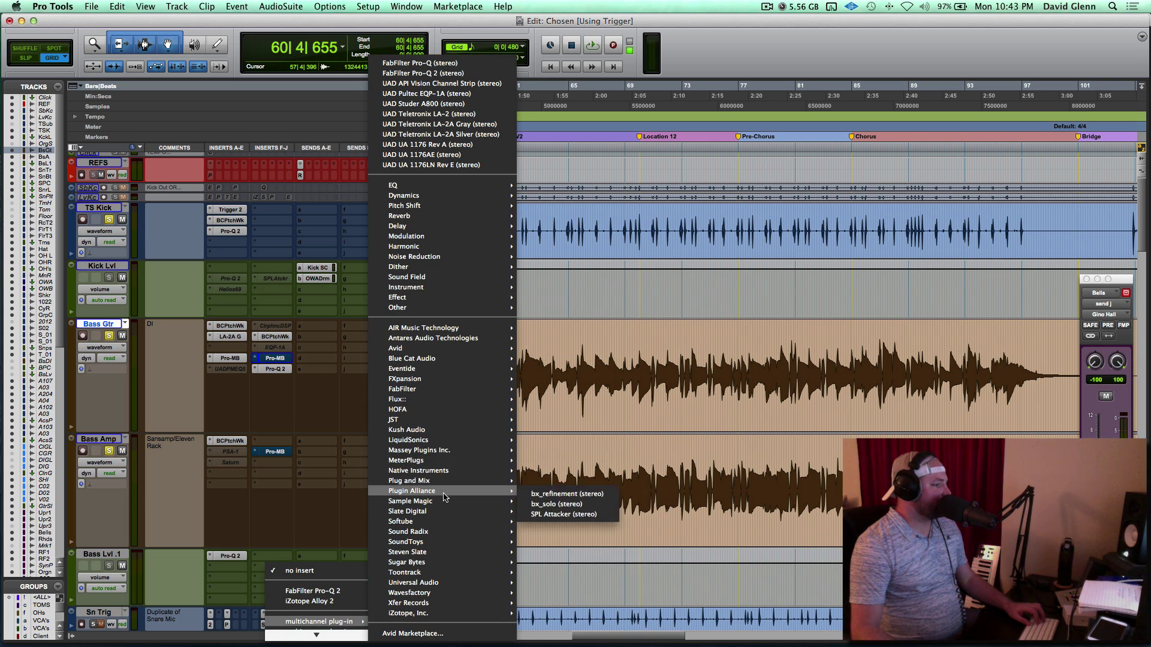
pyautogui.moveTo(436, 542)
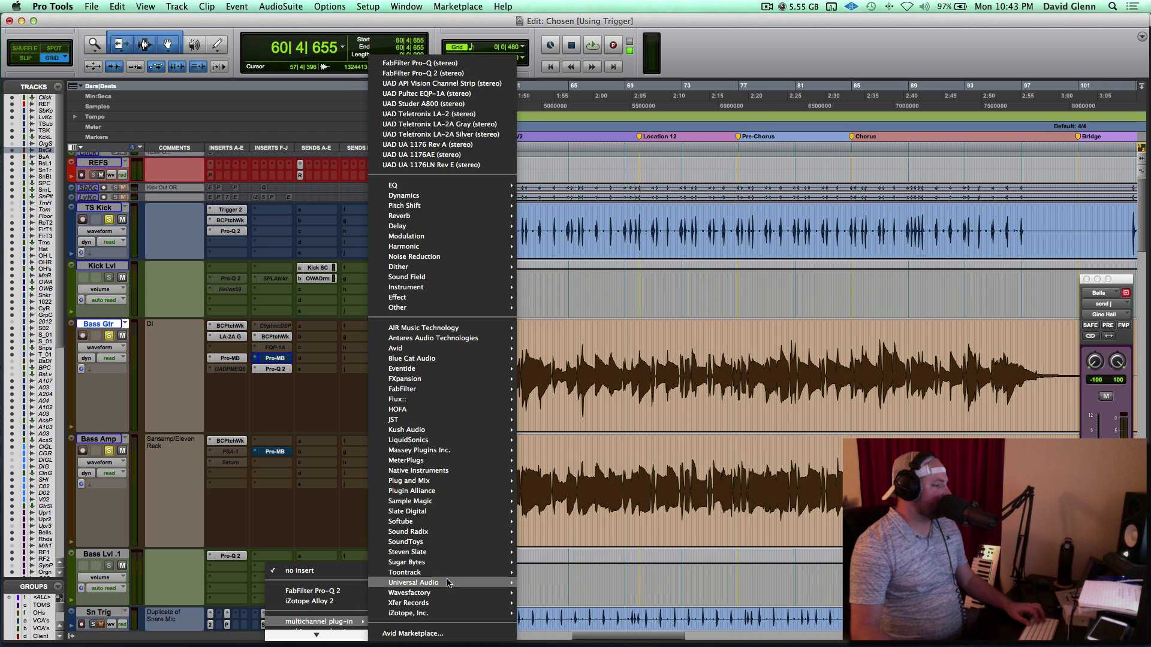
pyautogui.moveTo(450, 594)
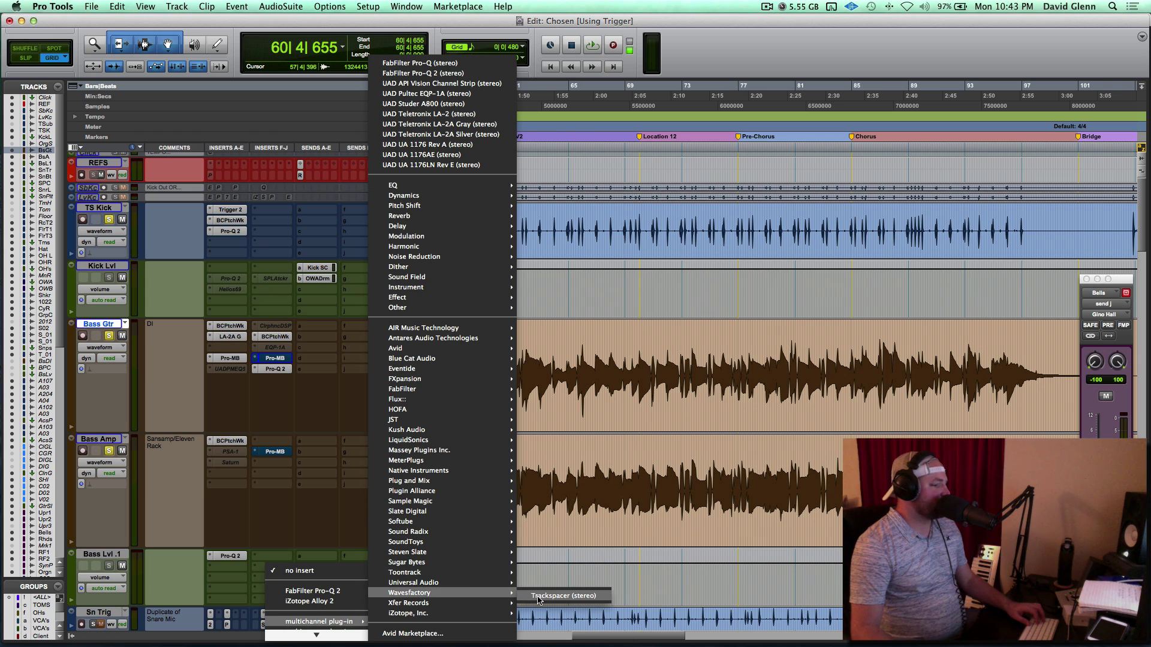
pyautogui.click(538, 599)
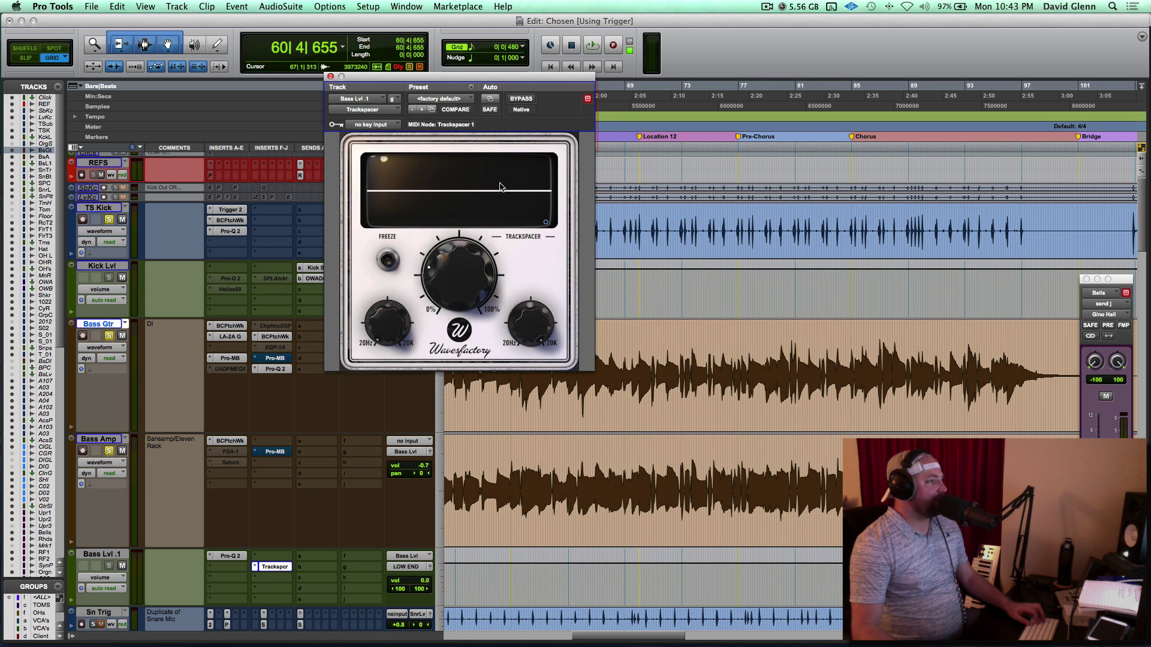
# Set the Bass Lvl .1 Trackspacer's sidechain key input to the Kick SC (Mono) bus.
pyautogui.moveTo(438, 80); pyautogui.dragTo(566, 101)
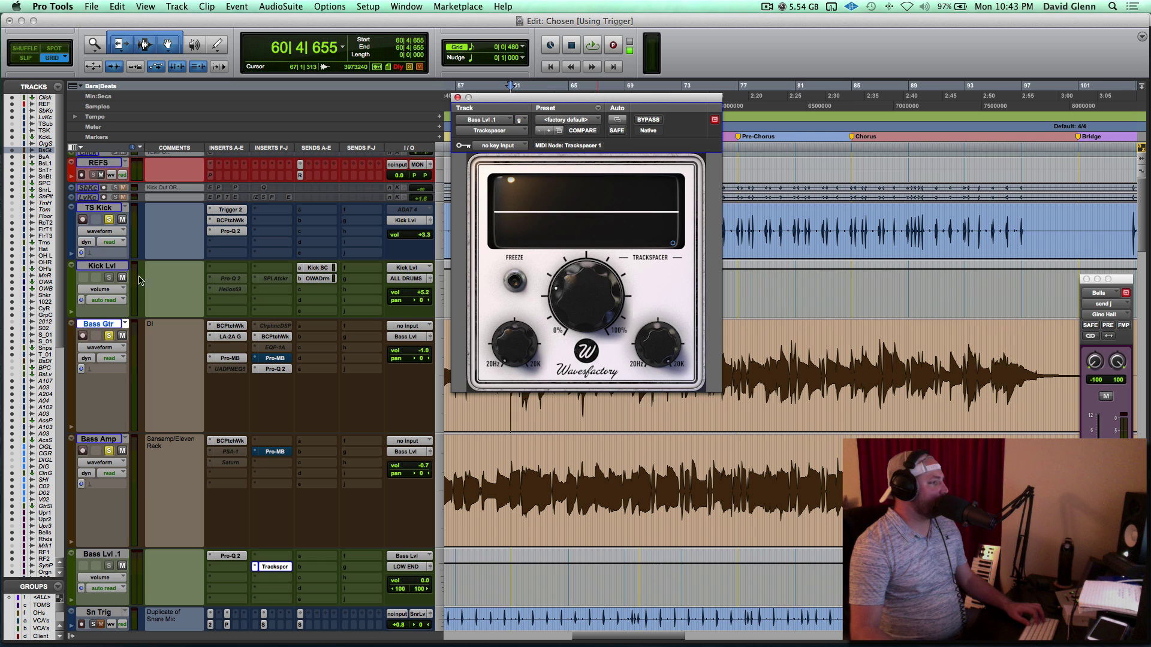
pyautogui.click(317, 268)
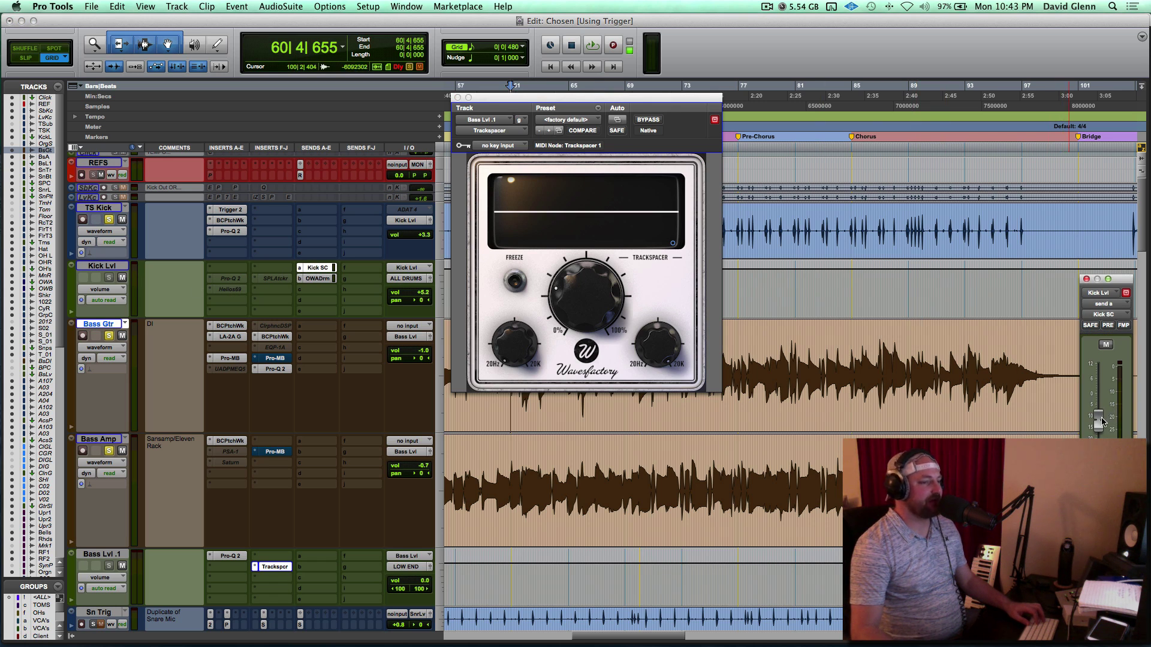
pyautogui.click(519, 147)
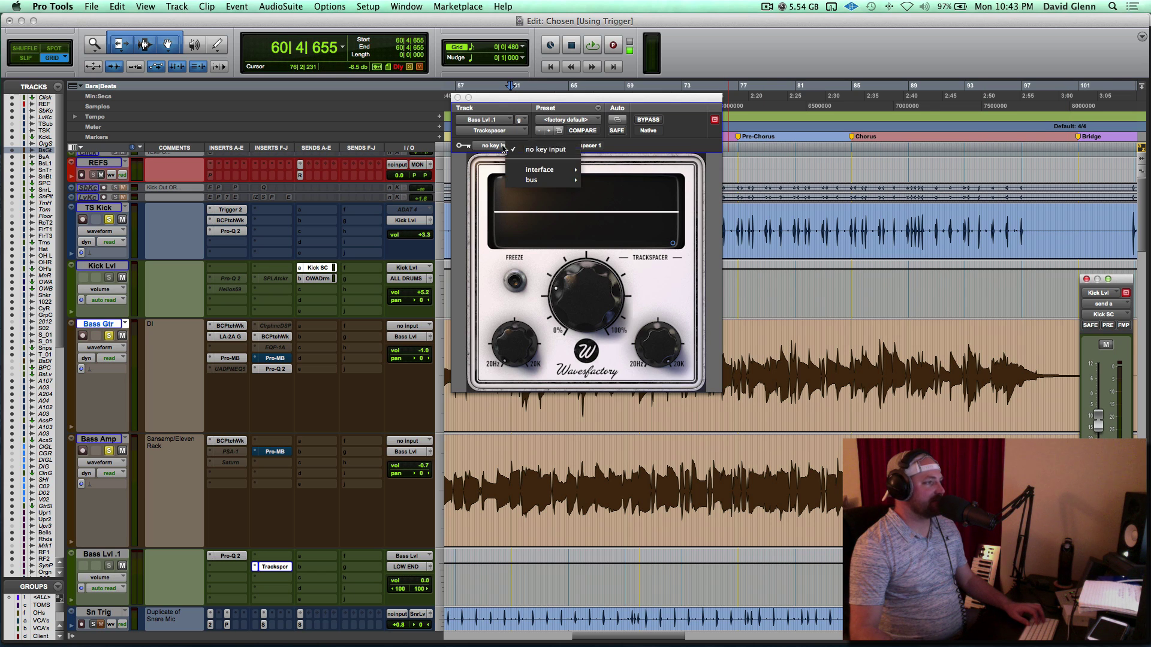
pyautogui.moveTo(544, 183)
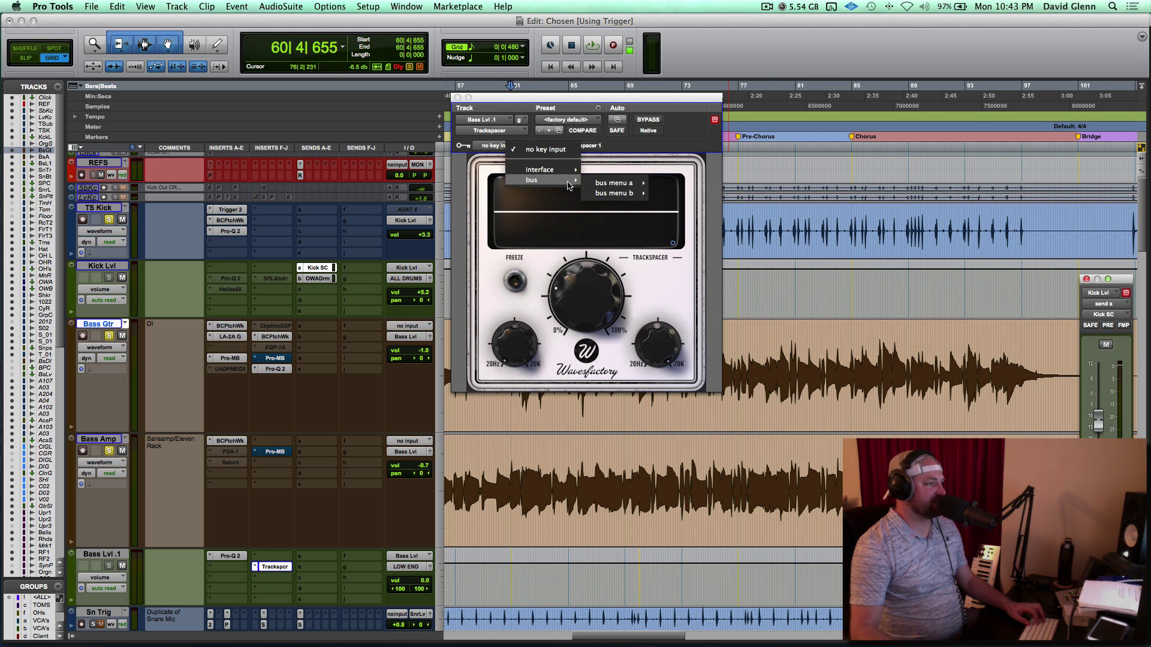
pyautogui.moveTo(624, 183)
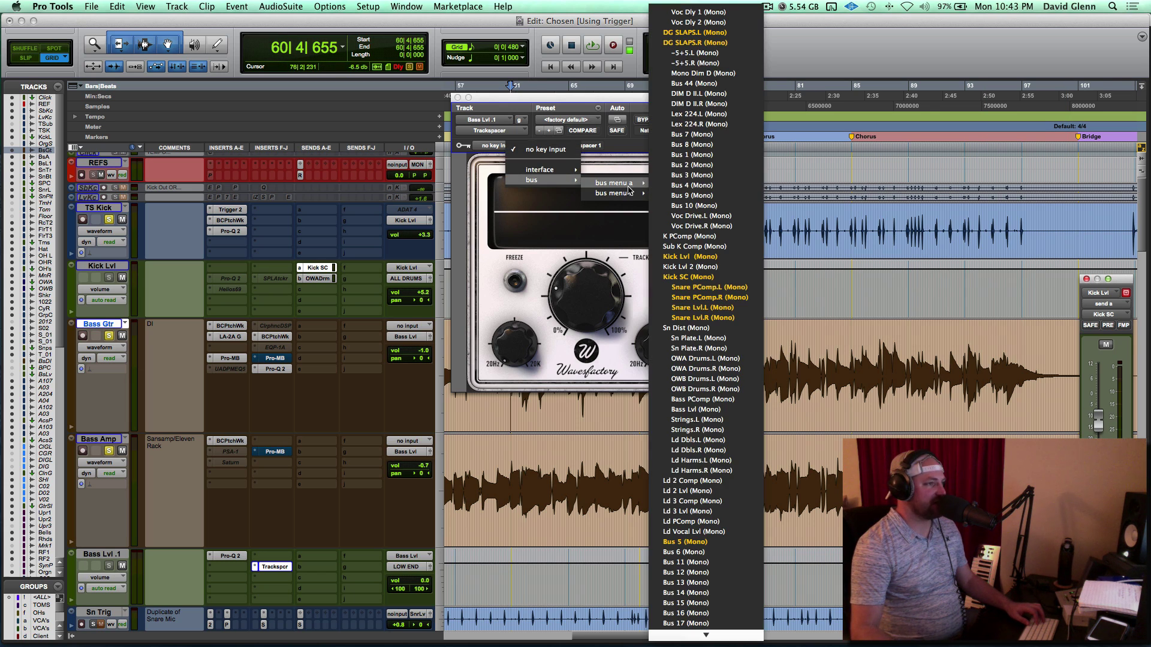
pyautogui.click(699, 277)
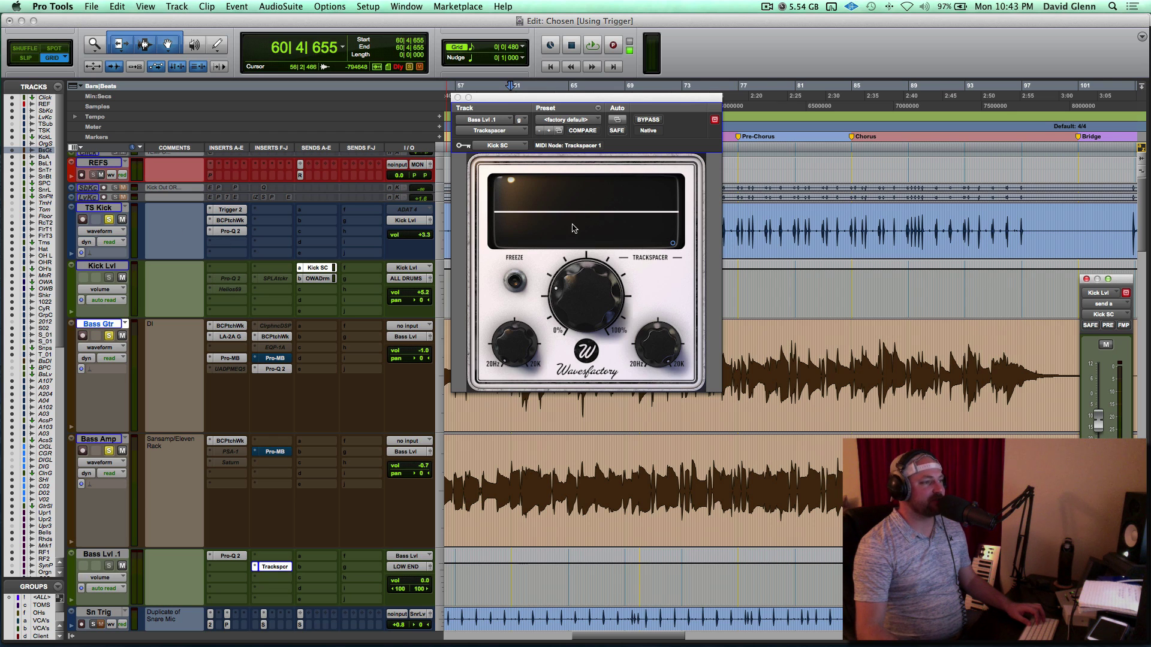
# Open Trackspacer's Advanced Panel, start playback, and set the ratio to about 48%.
pyautogui.click(673, 245)
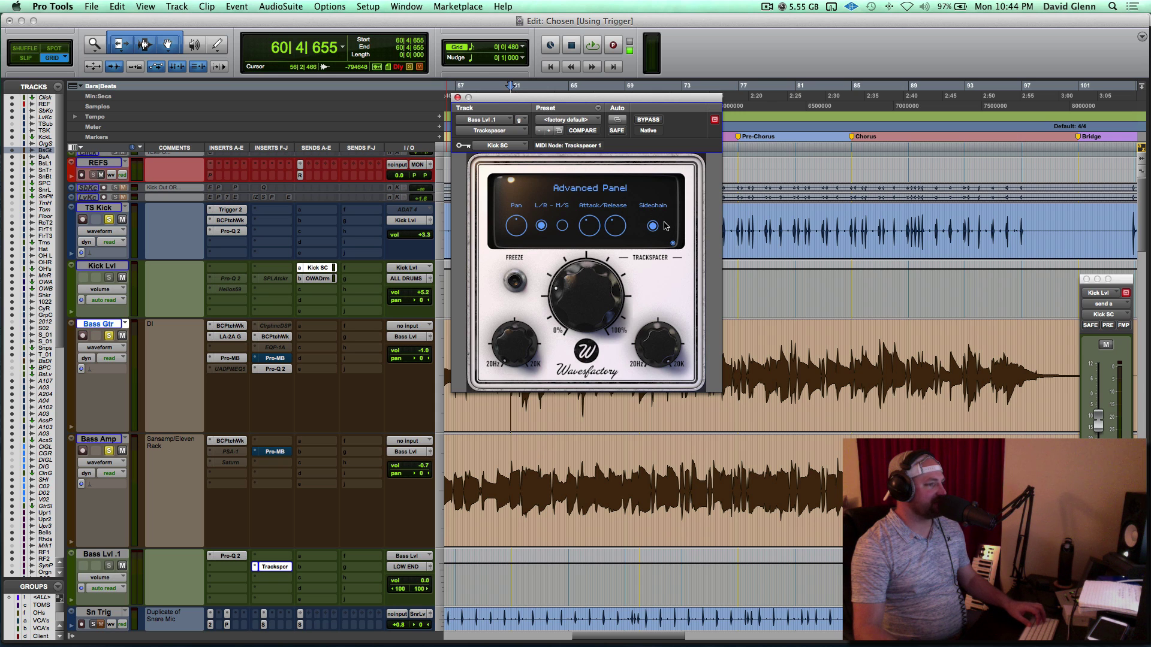
pyautogui.press('space')
pyautogui.press('space')
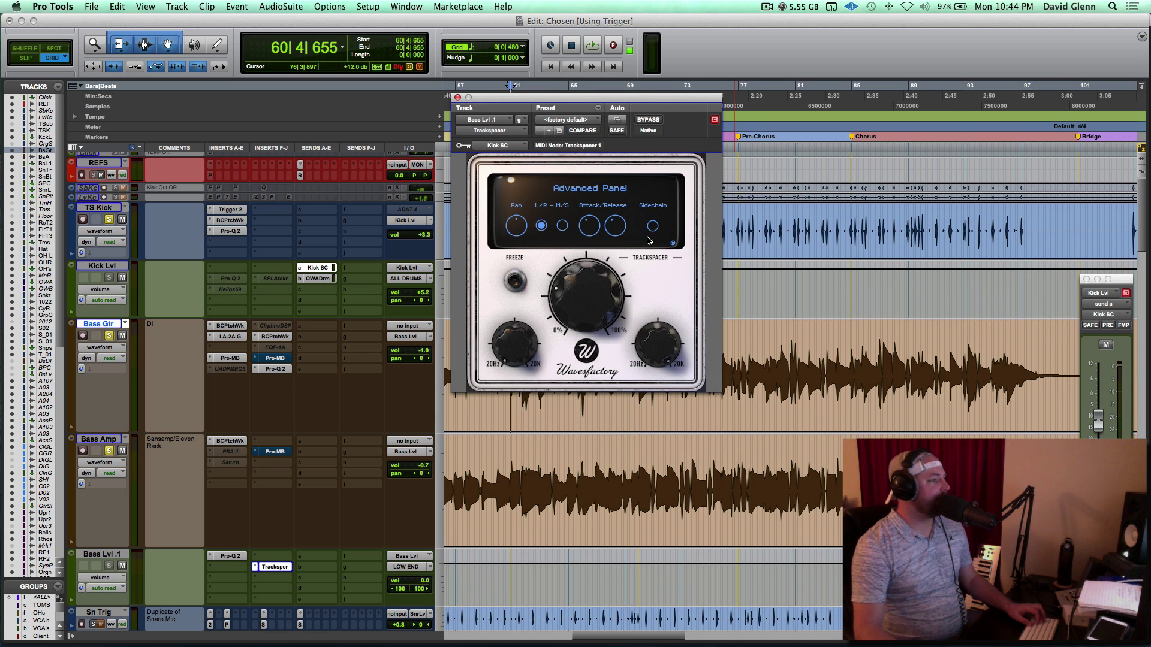
pyautogui.moveTo(586, 276)
pyautogui.mouseDown()
pyautogui.moveTo(587, 262)
pyautogui.moveTo(613, 289)
pyautogui.moveTo(575, 299)
pyautogui.moveTo(591, 296)
pyautogui.mouseUp()
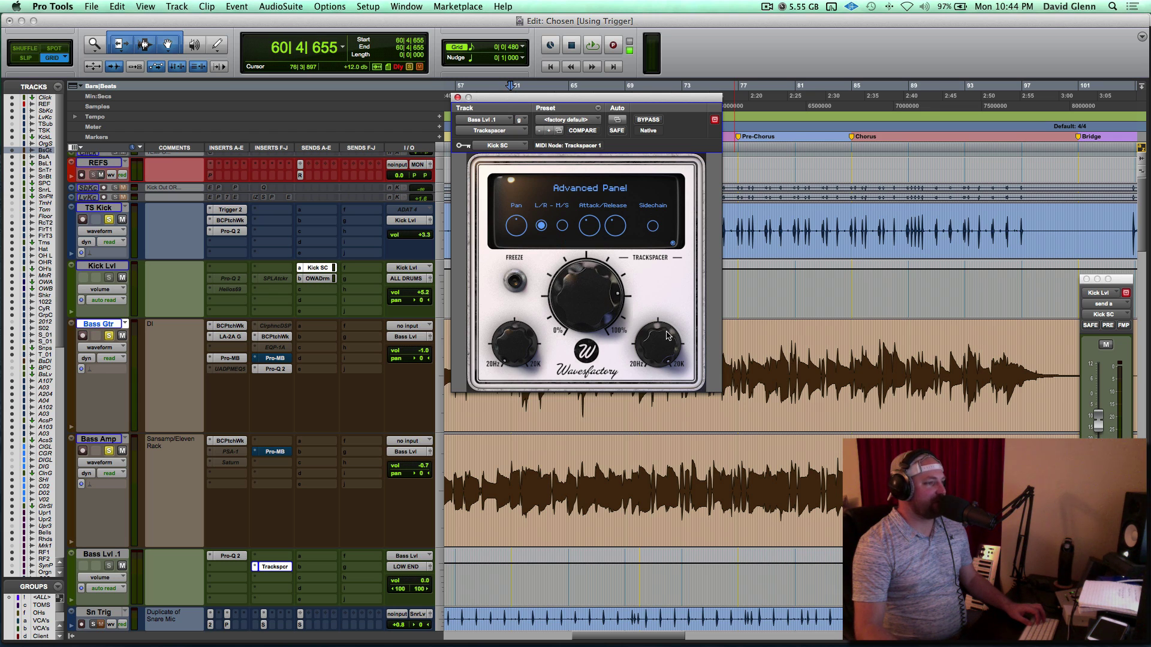
# Lower the HighPass limit so Trackspacer ducks only frequencies below 832 Hz.
pyautogui.moveTo(659, 341)
pyautogui.moveTo(659, 340); pyautogui.dragTo(640, 364)
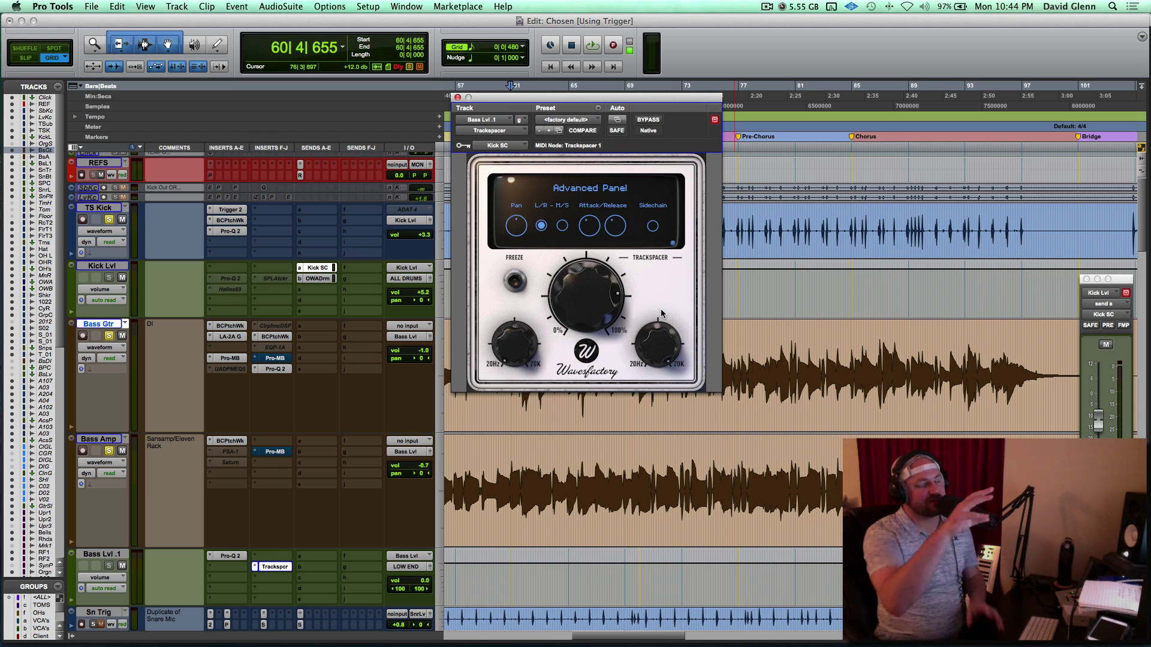
pyautogui.moveTo(655, 328)
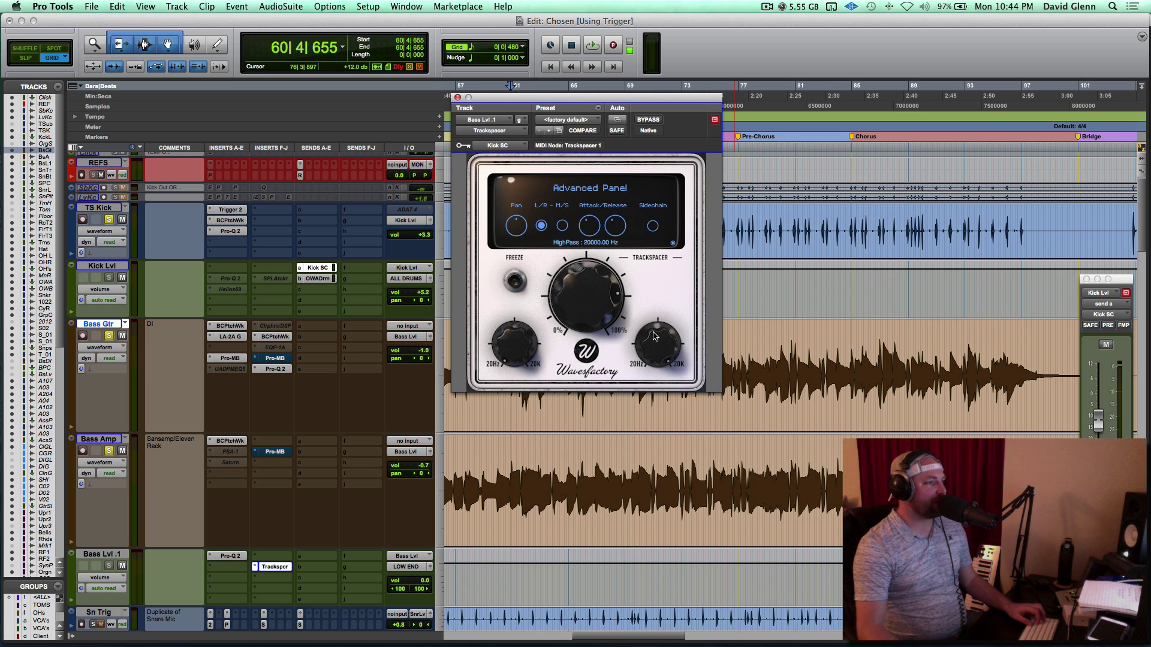
pyautogui.moveTo(506, 348)
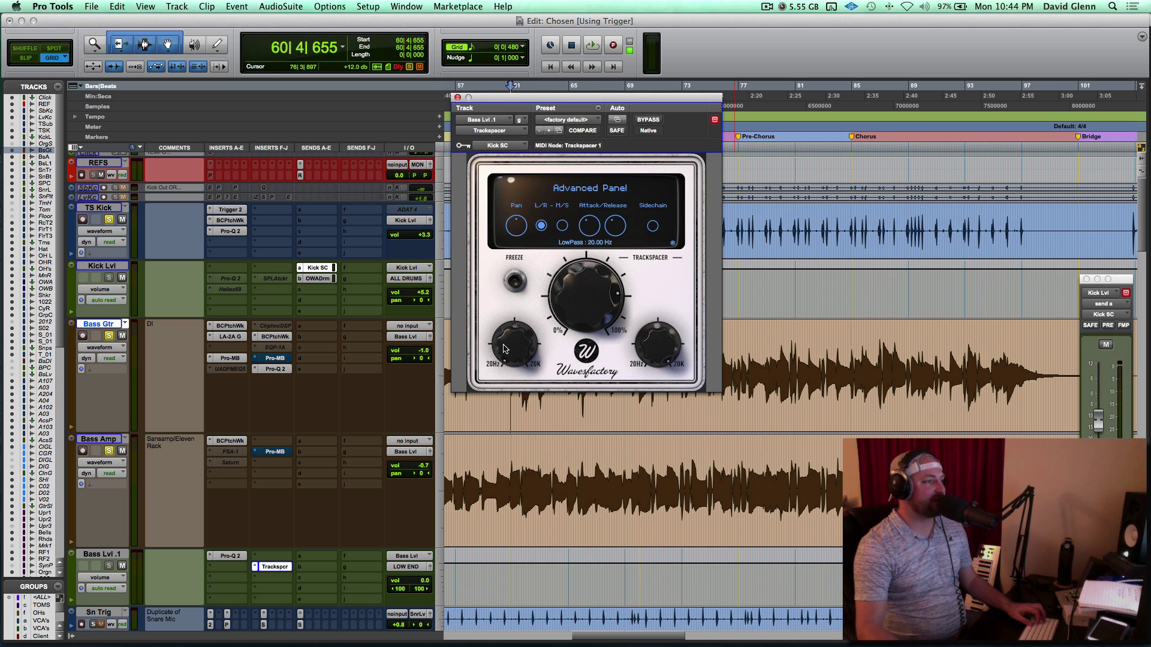
pyautogui.moveTo(660, 352)
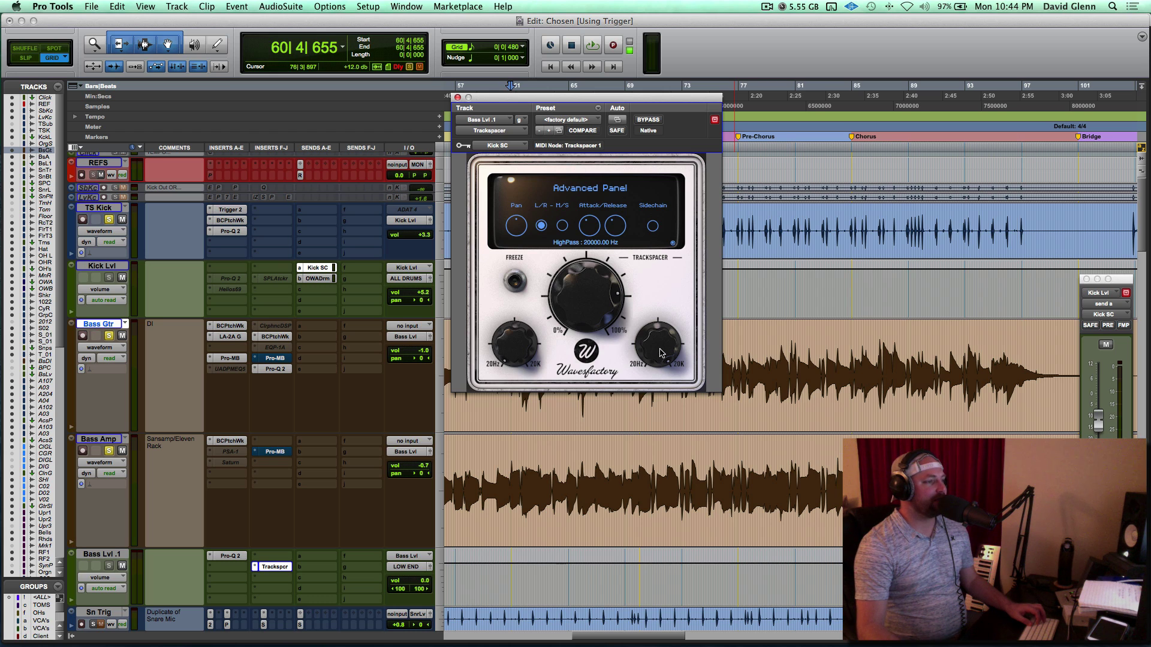
pyautogui.moveTo(660, 352); pyautogui.dragTo(614, 394)
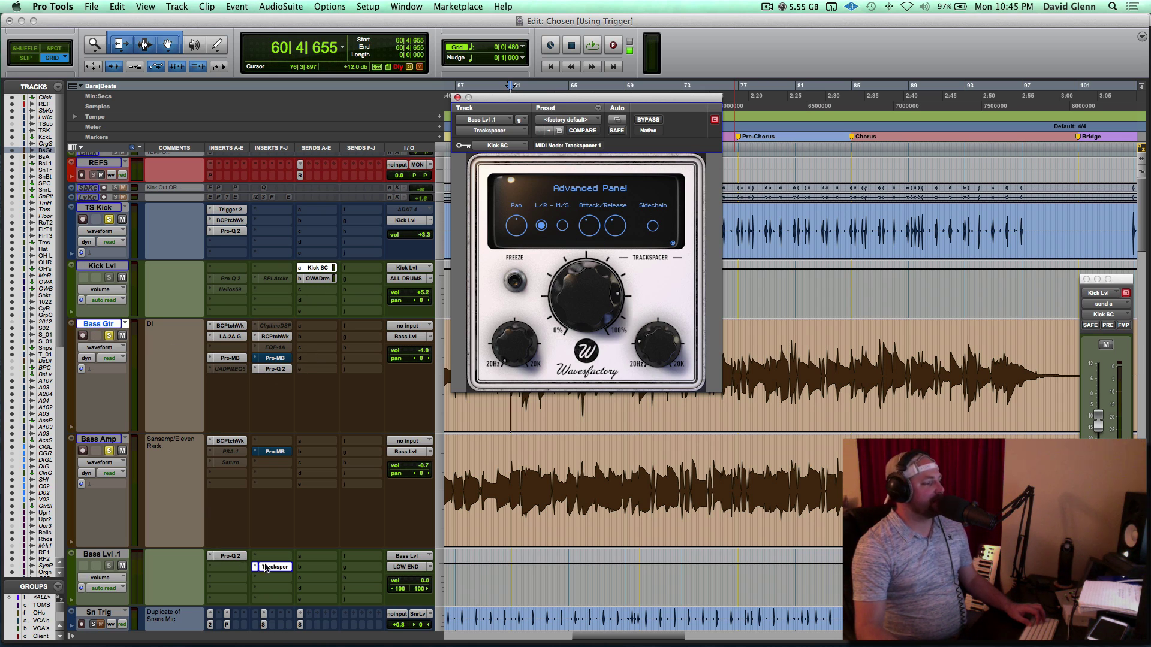
# Compare the bass with Trackspacer bypassed and active during playback, then raise the ratio to 94.5%.
pyautogui.click(672, 244)
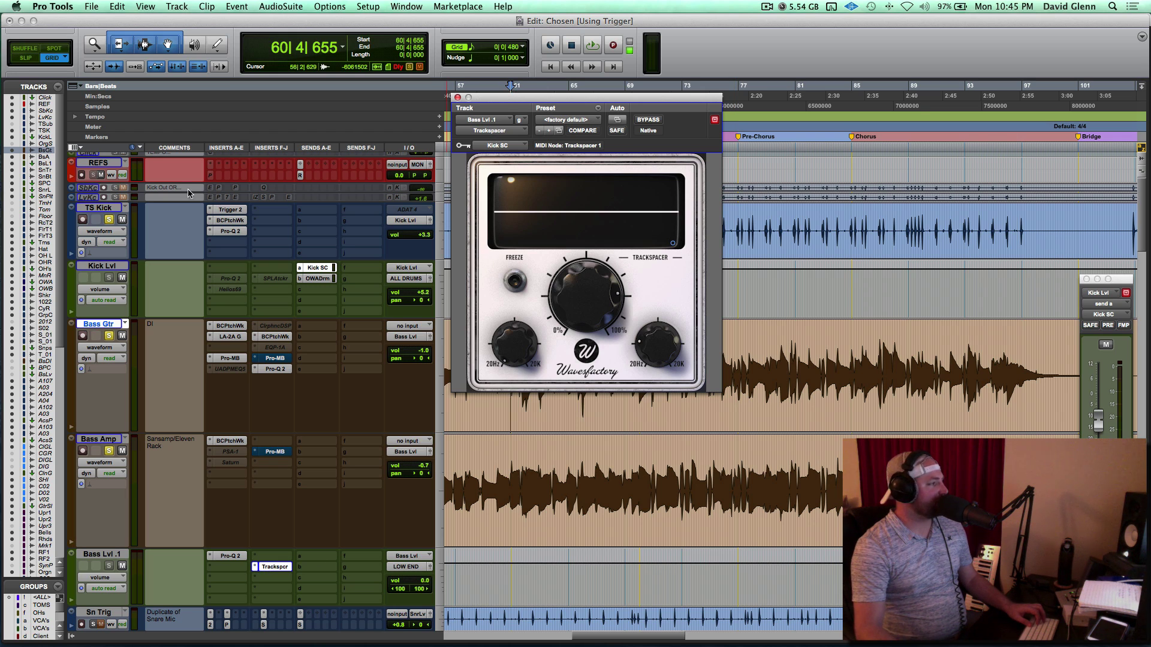
pyautogui.click(103, 208)
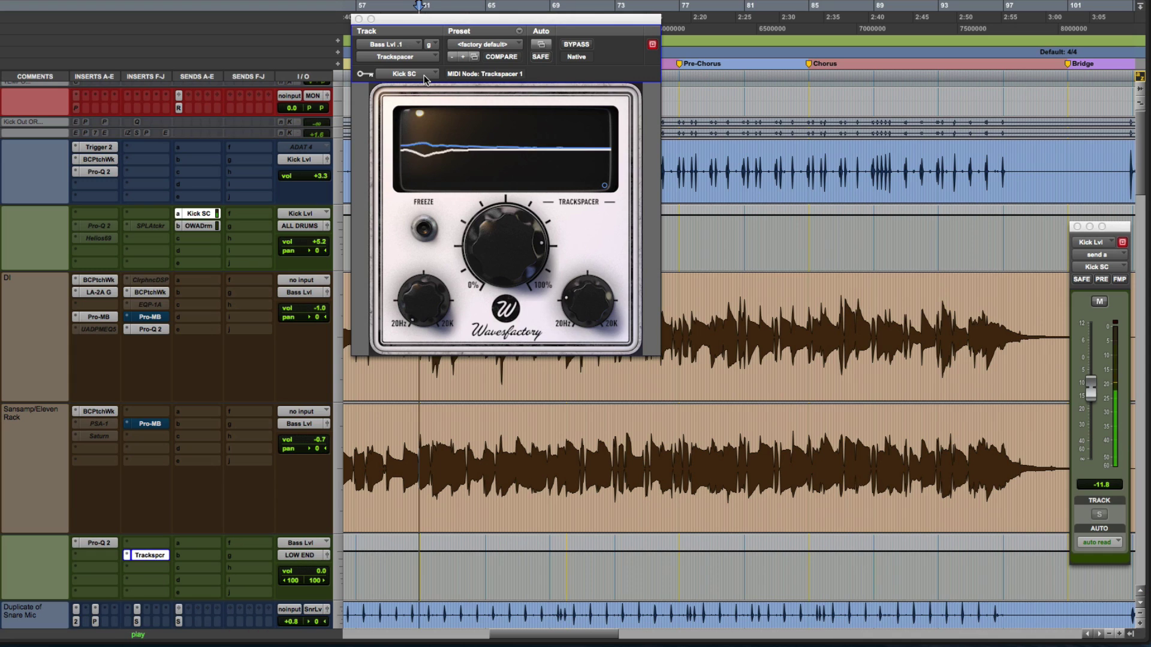
pyautogui.press('space')
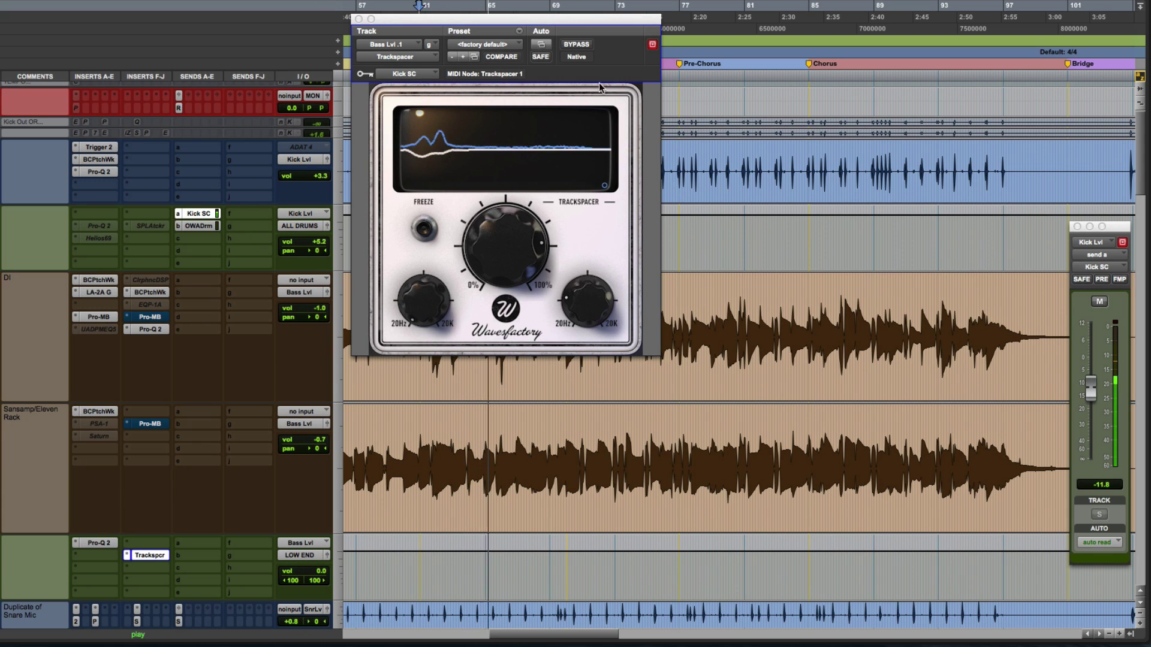
pyautogui.click(578, 46)
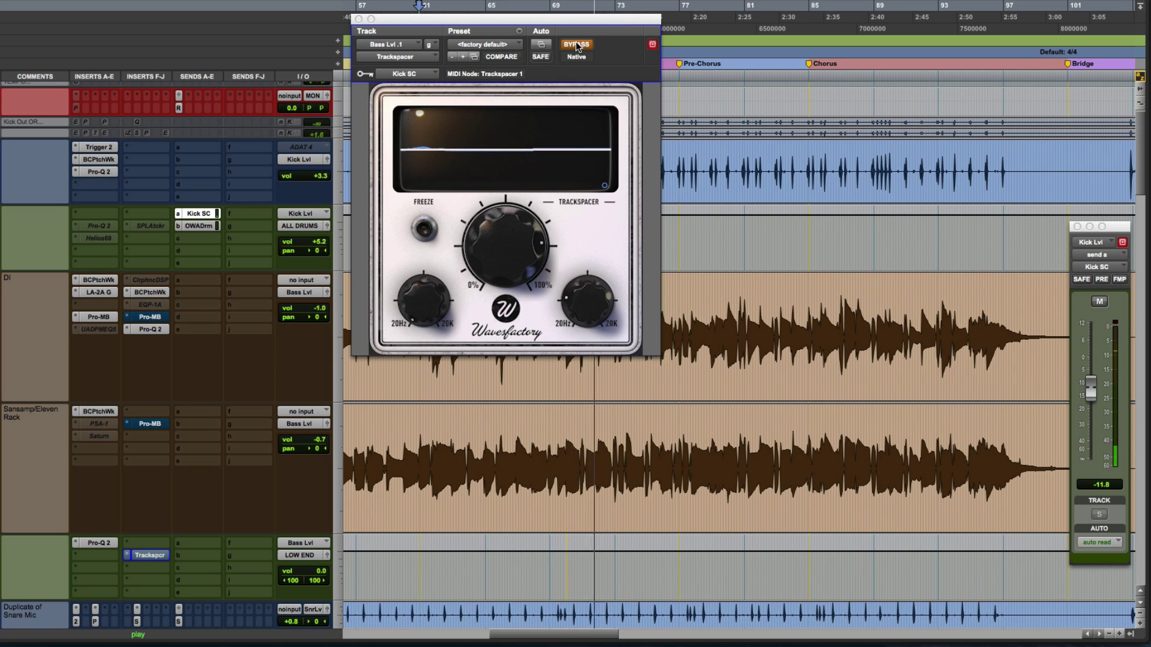
pyautogui.click(576, 45)
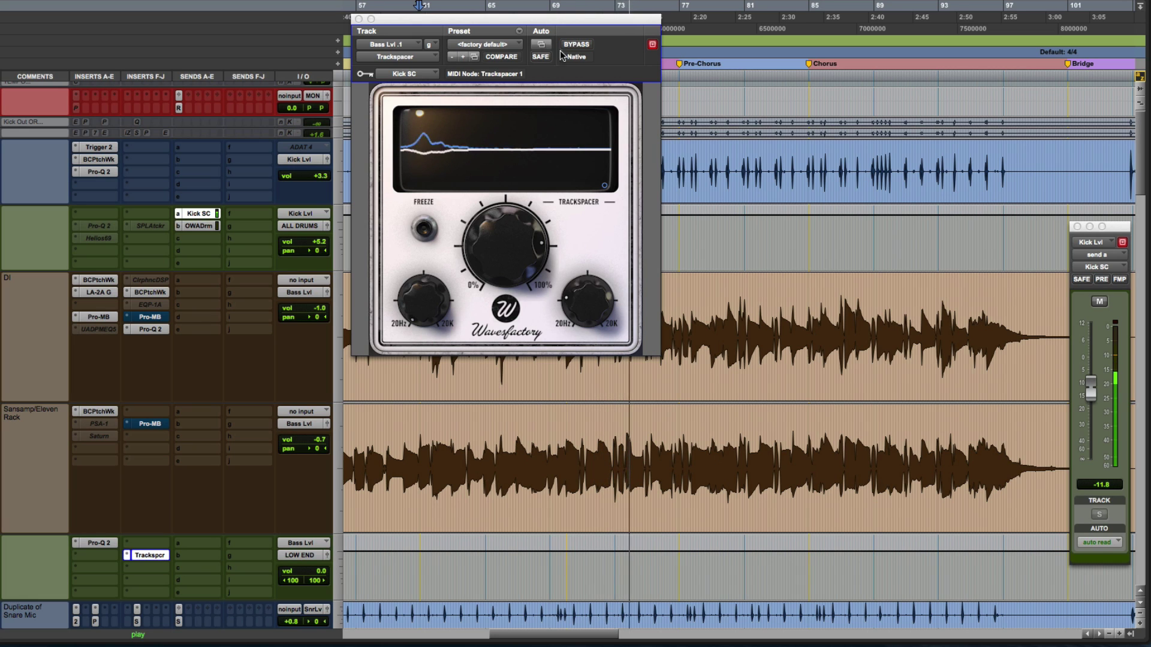
pyautogui.moveTo(493, 238); pyautogui.dragTo(493, 228)
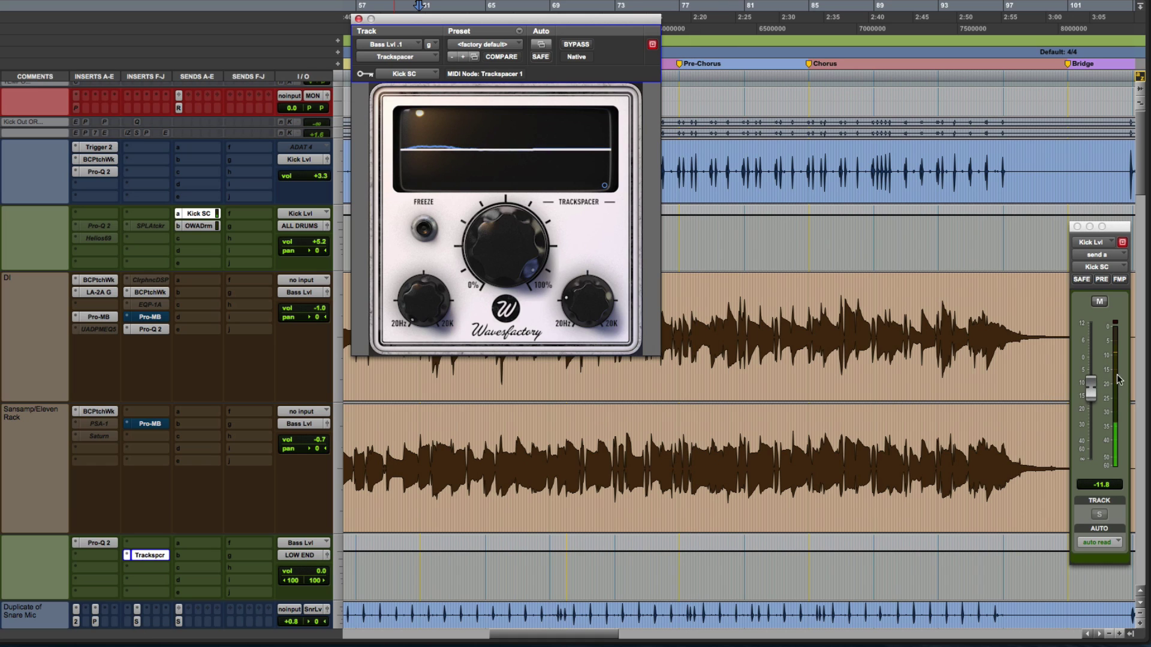
# During playback, raise the Kick SC send to -9.4, reset Trackspacer's ratio to about 85%, and reopen the Advanced Panel.
pyautogui.press('space')
pyautogui.moveTo(1089, 387); pyautogui.dragTo(1088, 351)
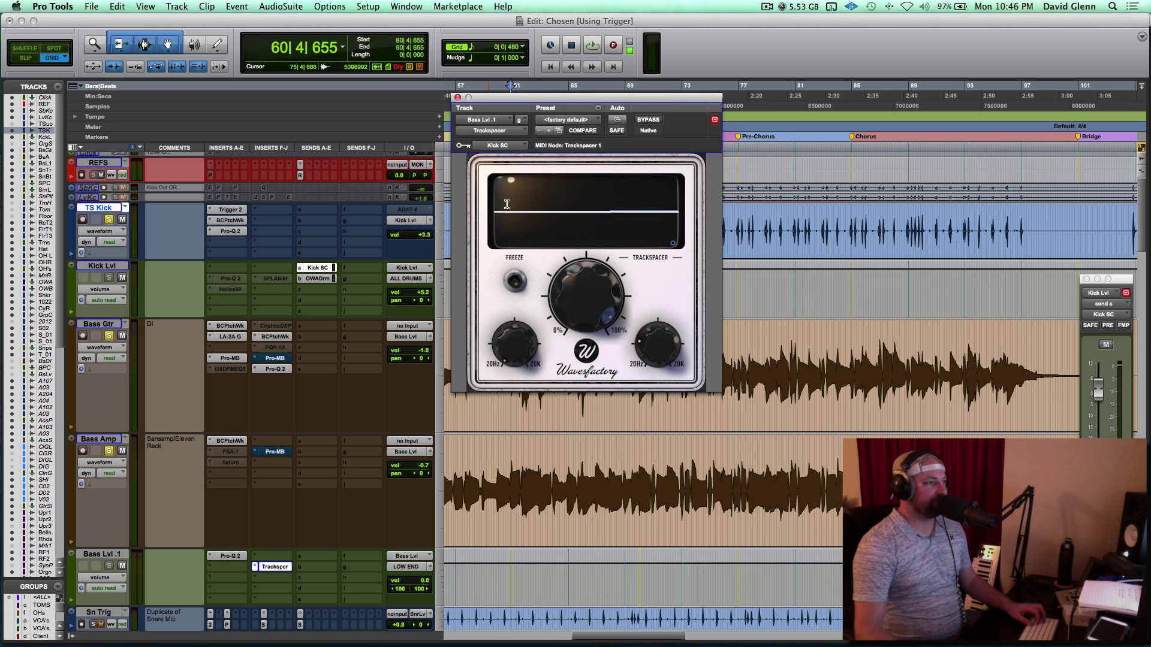
pyautogui.moveTo(507, 343)
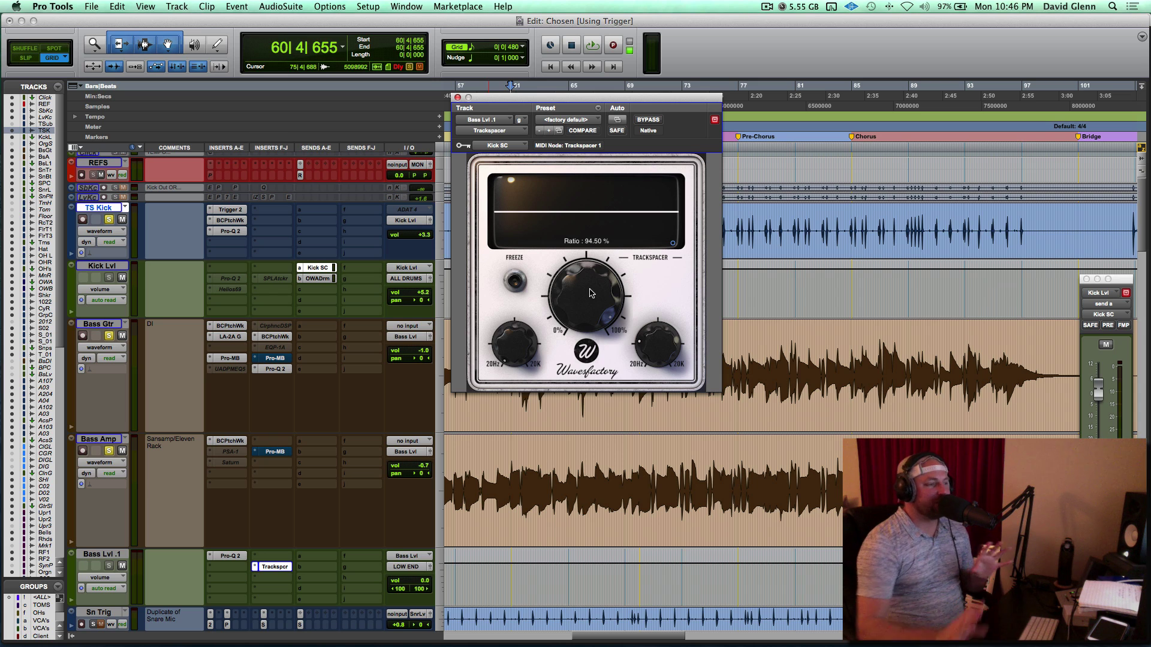
pyautogui.moveTo(591, 293); pyautogui.dragTo(543, 390)
pyautogui.moveTo(574, 318)
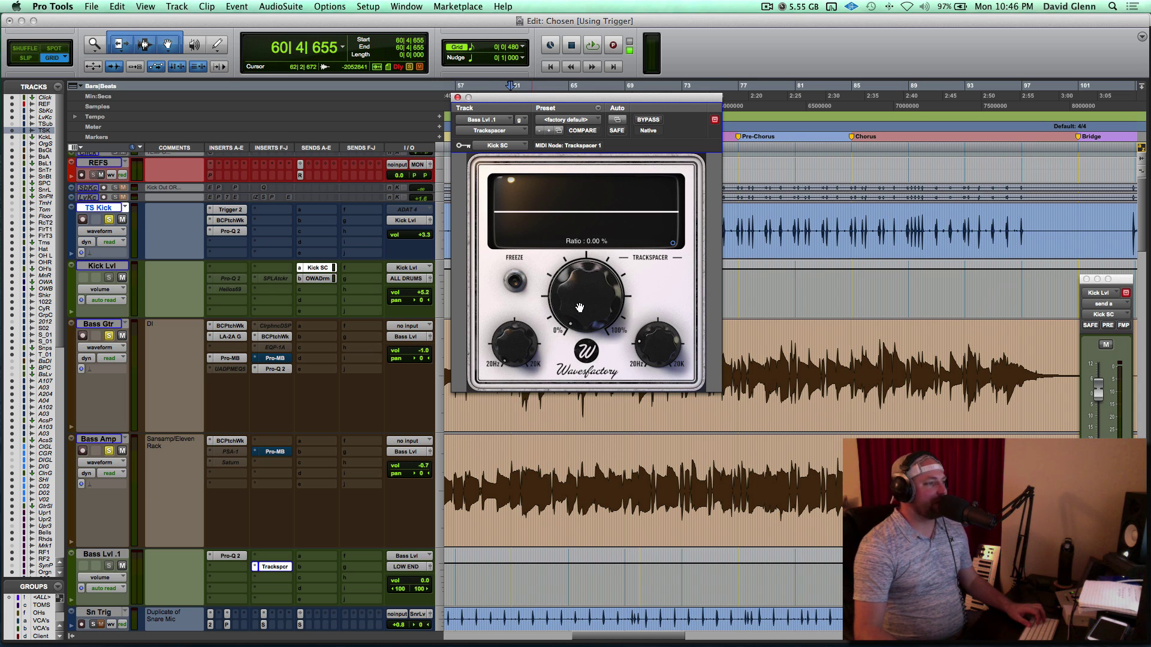
pyautogui.moveTo(599, 306); pyautogui.dragTo(595, 225)
pyautogui.click(672, 244)
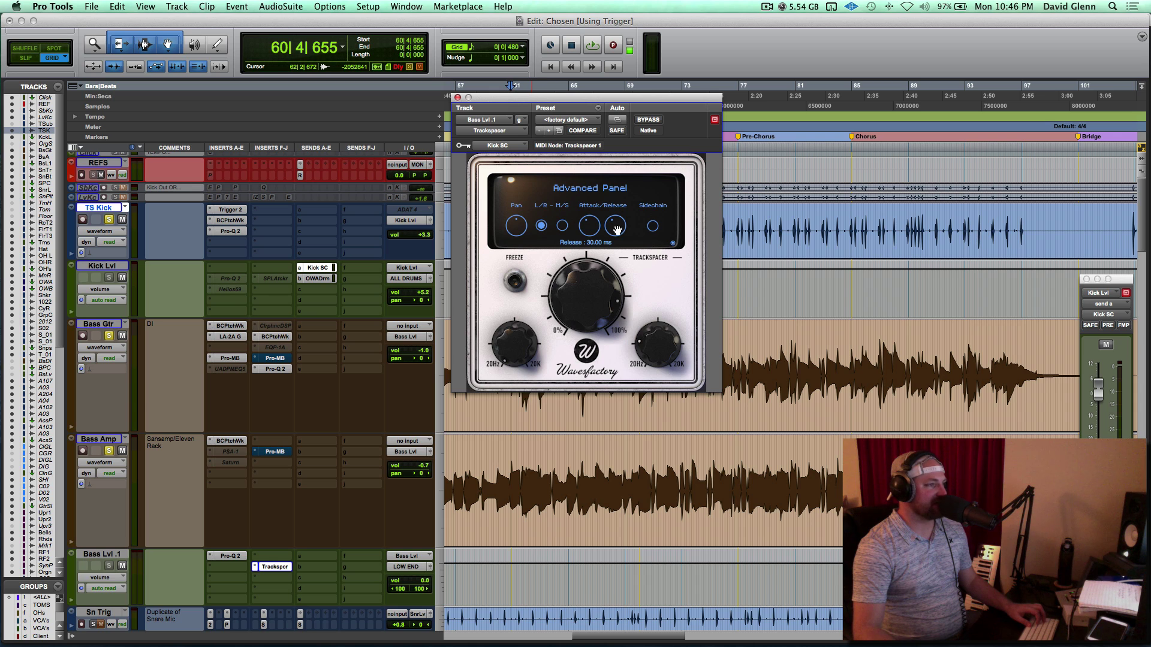
# Lengthen Trackspacer's release to about 92.5 ms while the song plays, then stop playback.
pyautogui.press('space')
pyautogui.moveTo(617, 230)
pyautogui.mouseDown()
pyautogui.moveTo(621, 189)
pyautogui.moveTo(616, 224)
pyautogui.mouseUp()
pyautogui.press('space')
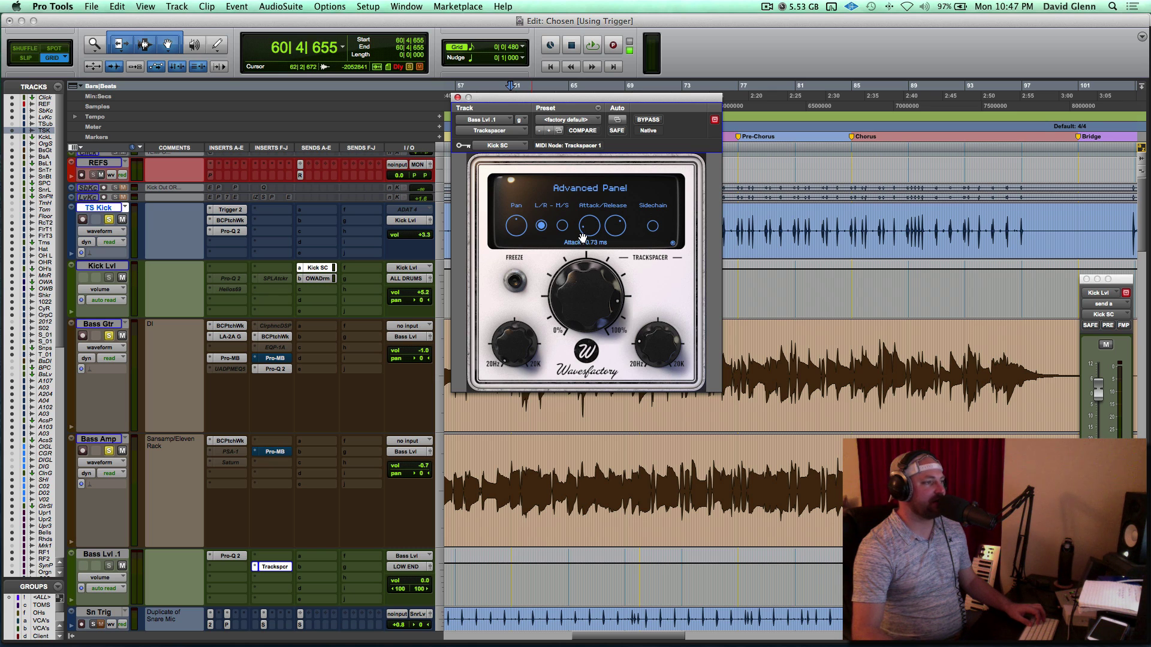
pyautogui.scroll(1, 582, 234)
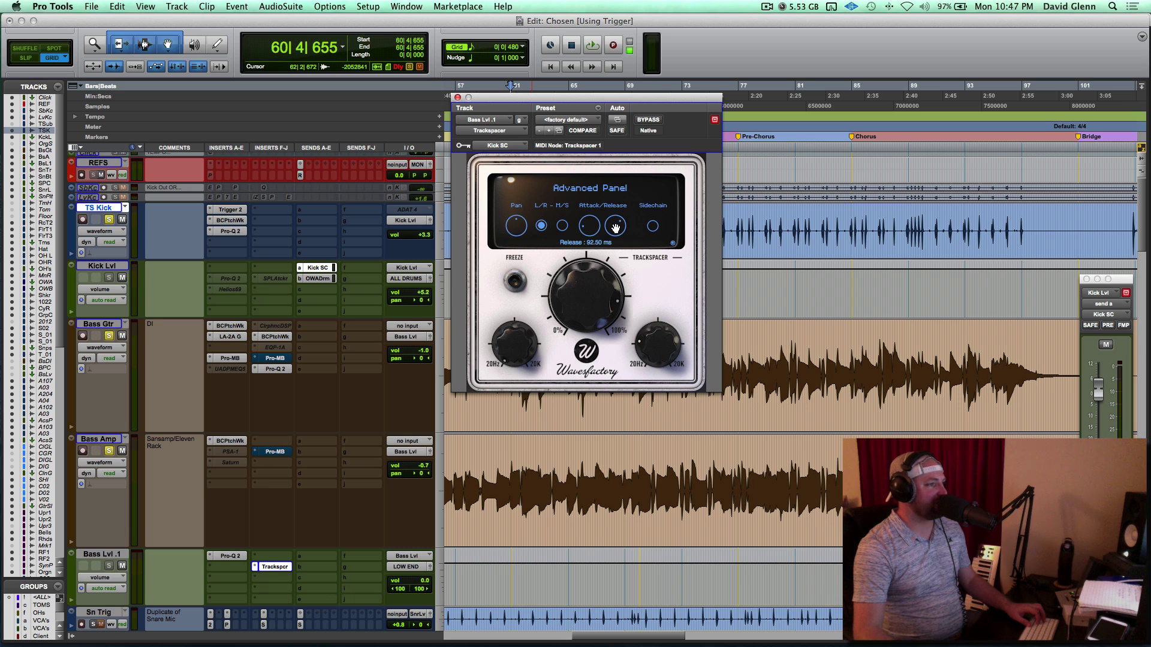
# Audition much shorter Trackspacer release times during playback, ending near 6.2 ms, then stop.
pyautogui.press('space')
pyautogui.moveTo(605, 236); pyautogui.dragTo(613, 208)
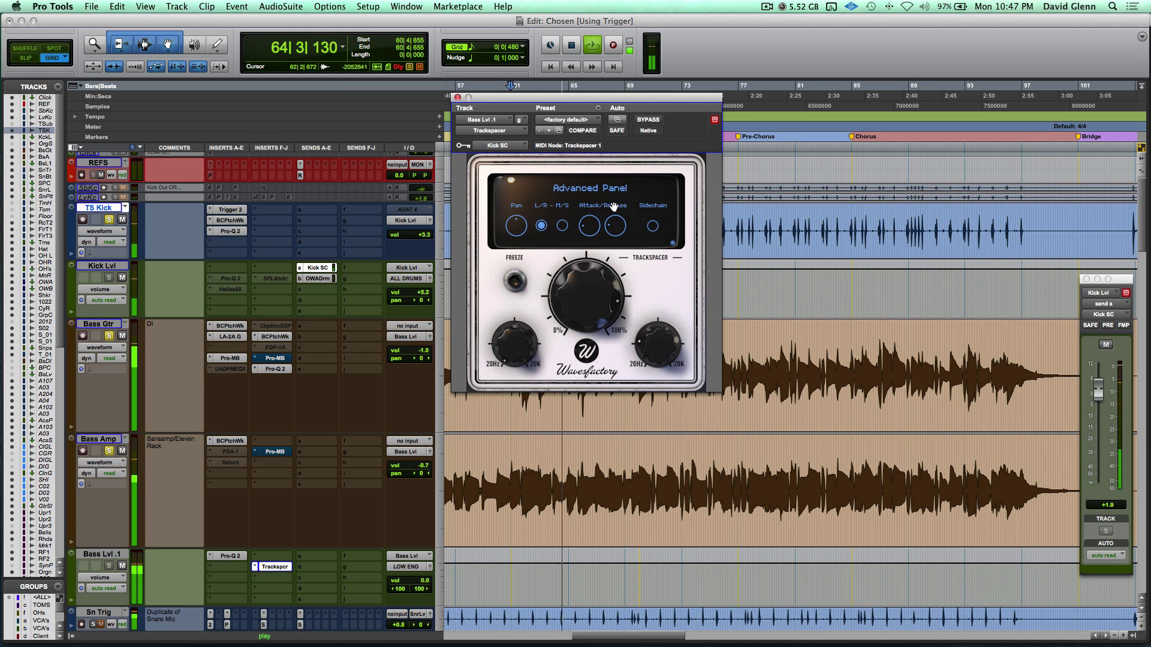
pyautogui.click(674, 244)
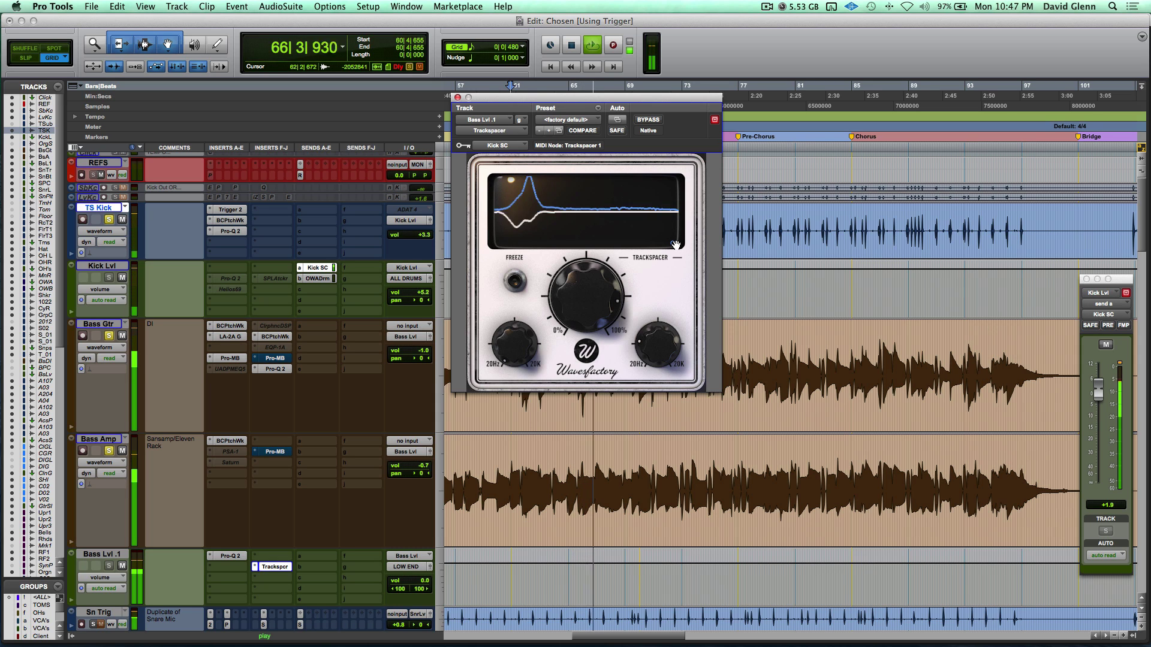
pyautogui.click(675, 244)
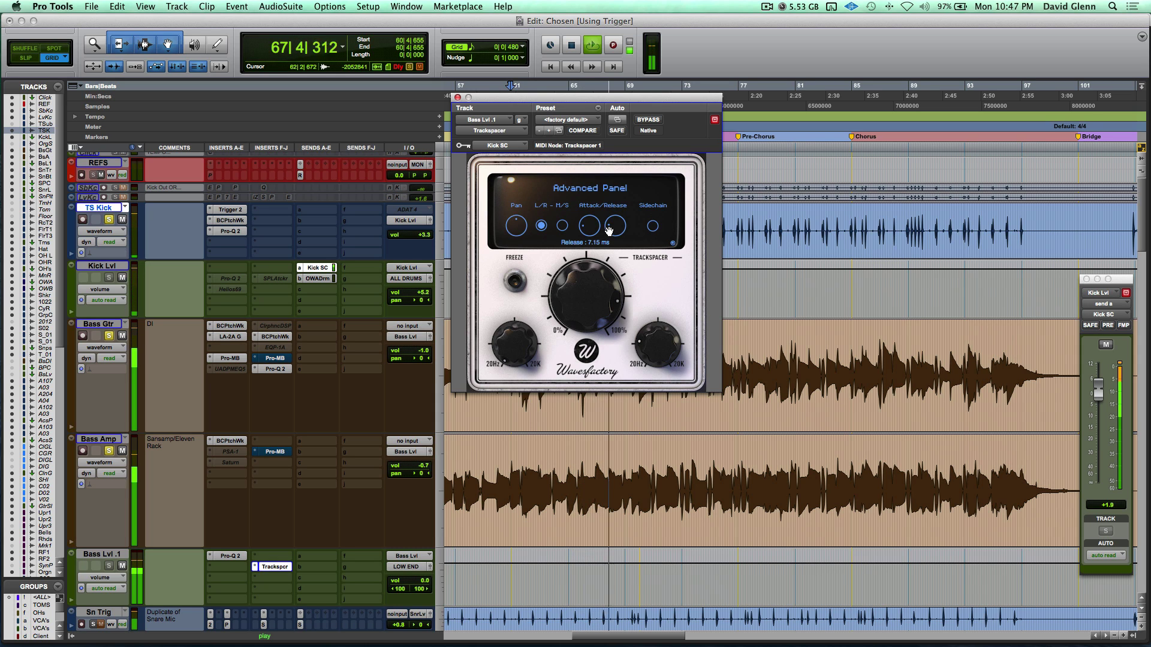
pyautogui.moveTo(608, 232)
pyautogui.mouseDown()
pyautogui.moveTo(620, 222)
pyautogui.moveTo(601, 238)
pyautogui.mouseUp()
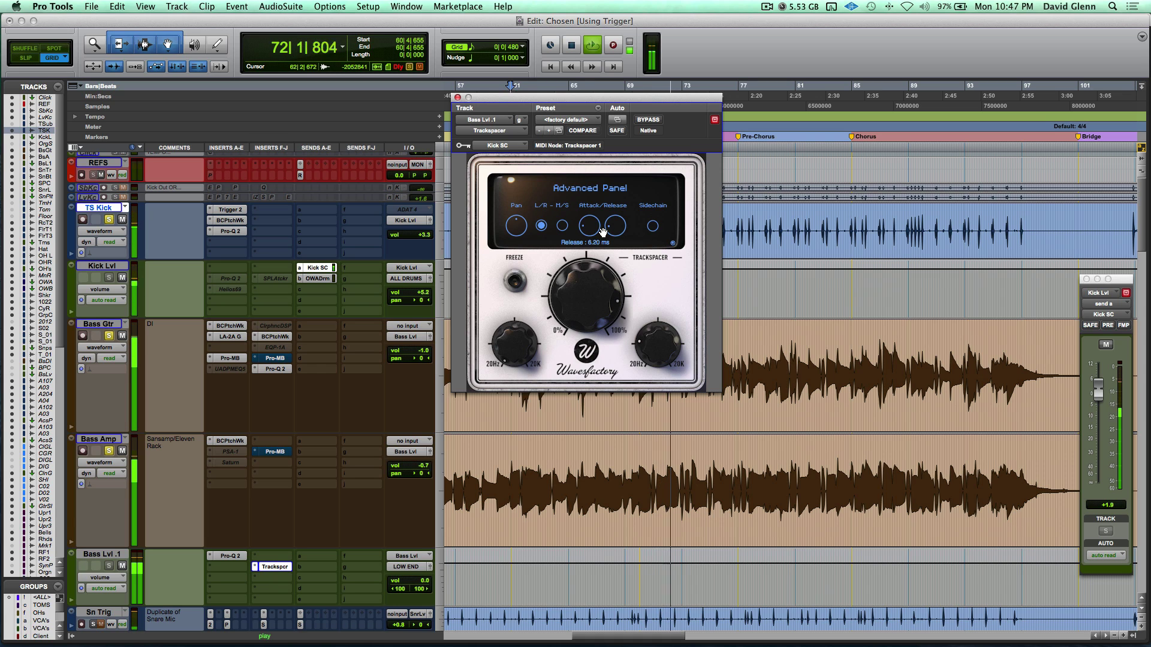
pyautogui.press('space')
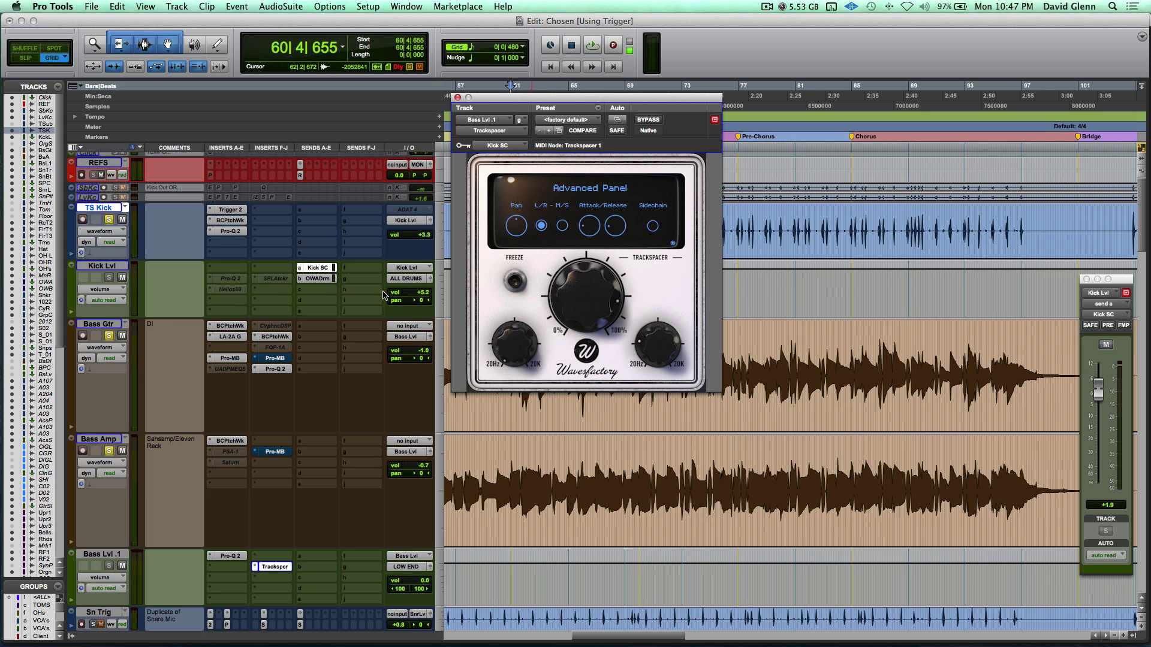
# Drop the ducking amount to 0% and back up to about 19.5%, return to the spectrum view, and bypass Trackspacer.
pyautogui.moveTo(591, 278); pyautogui.dragTo(482, 488)
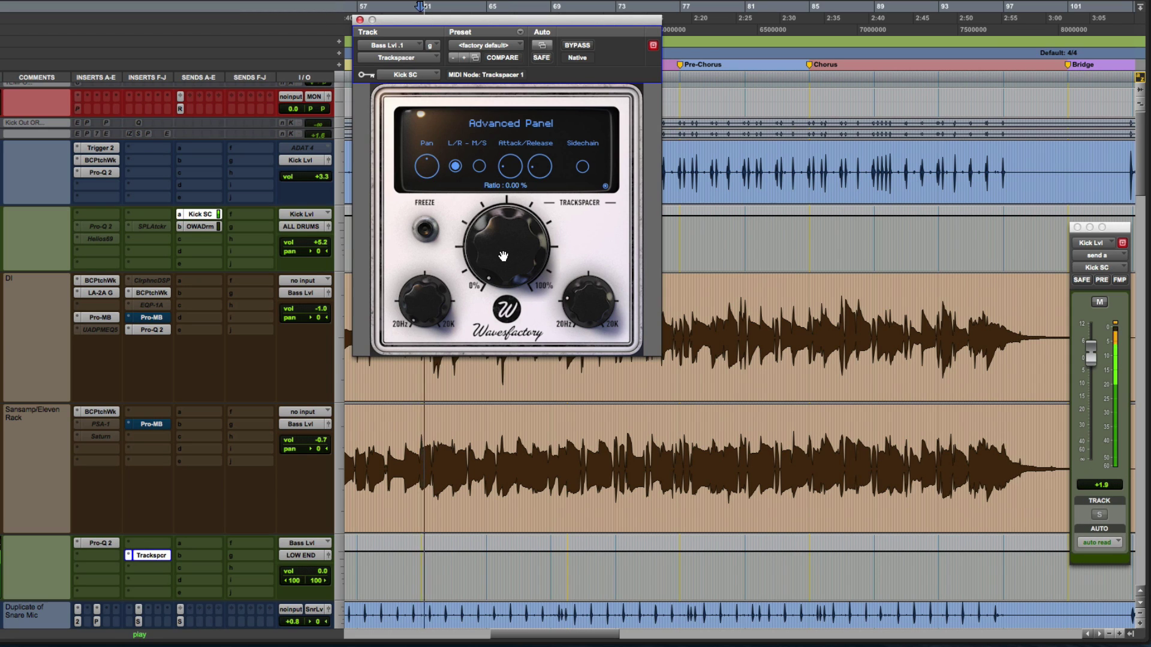
pyautogui.moveTo(583, 309); pyautogui.dragTo(582, 298)
pyautogui.moveTo(503, 251); pyautogui.dragTo(502, 226)
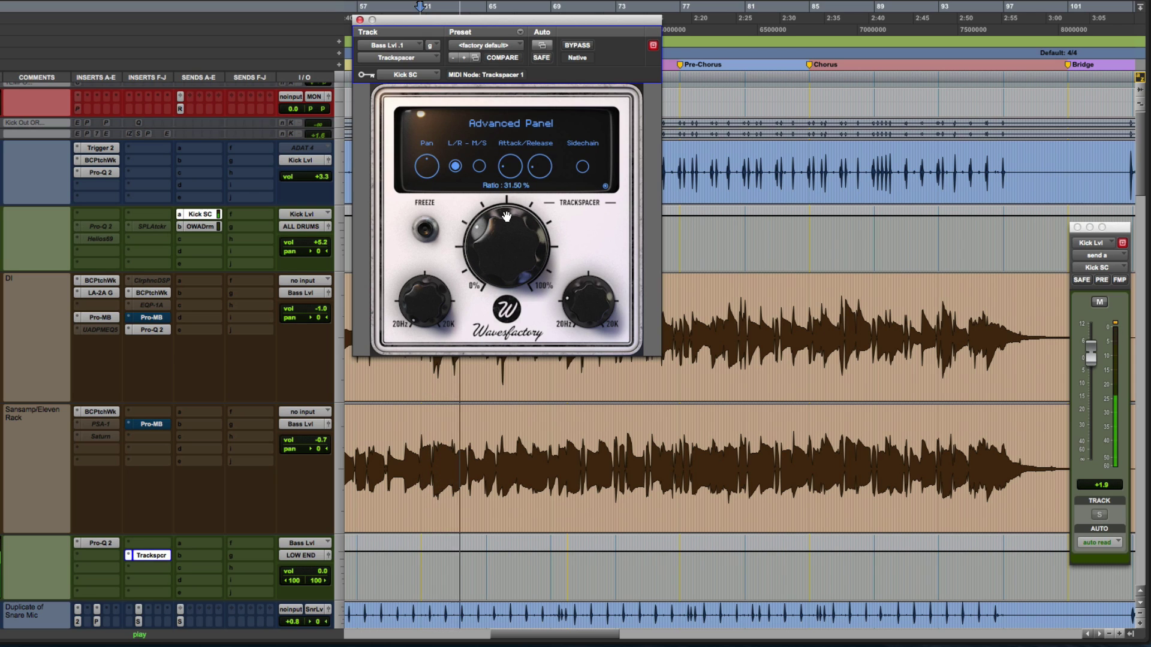
pyautogui.click(604, 187)
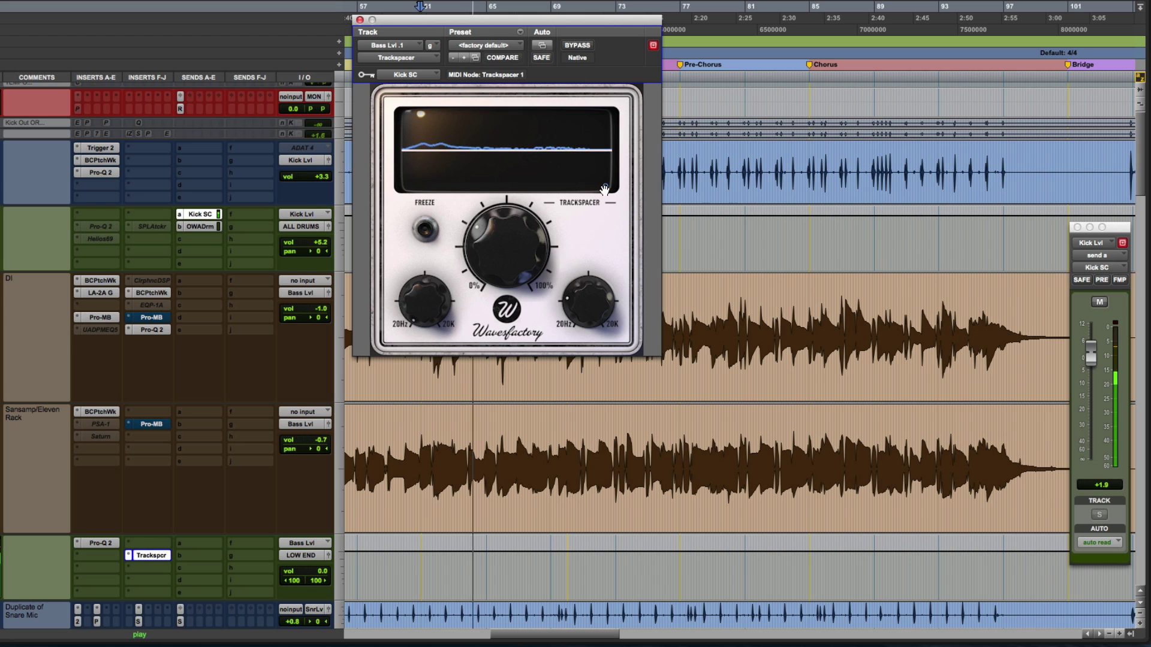
pyautogui.click(580, 46)
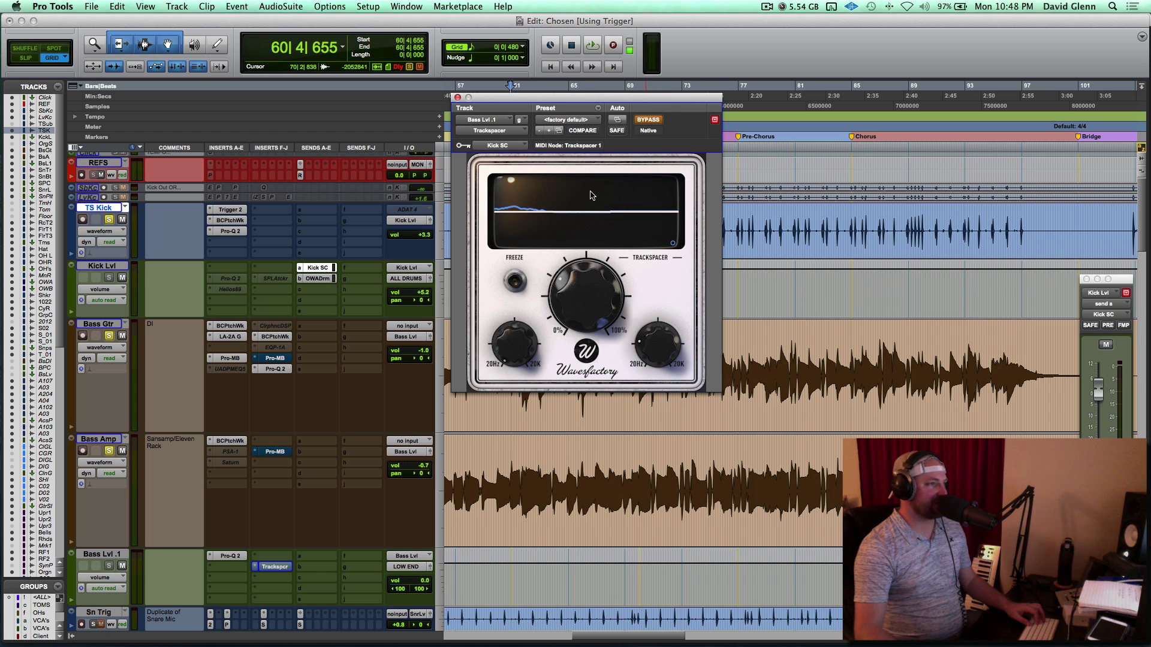
# Re-enable Trackspacer, close its window, and clear the kick and bass solos.
pyautogui.click(649, 120)
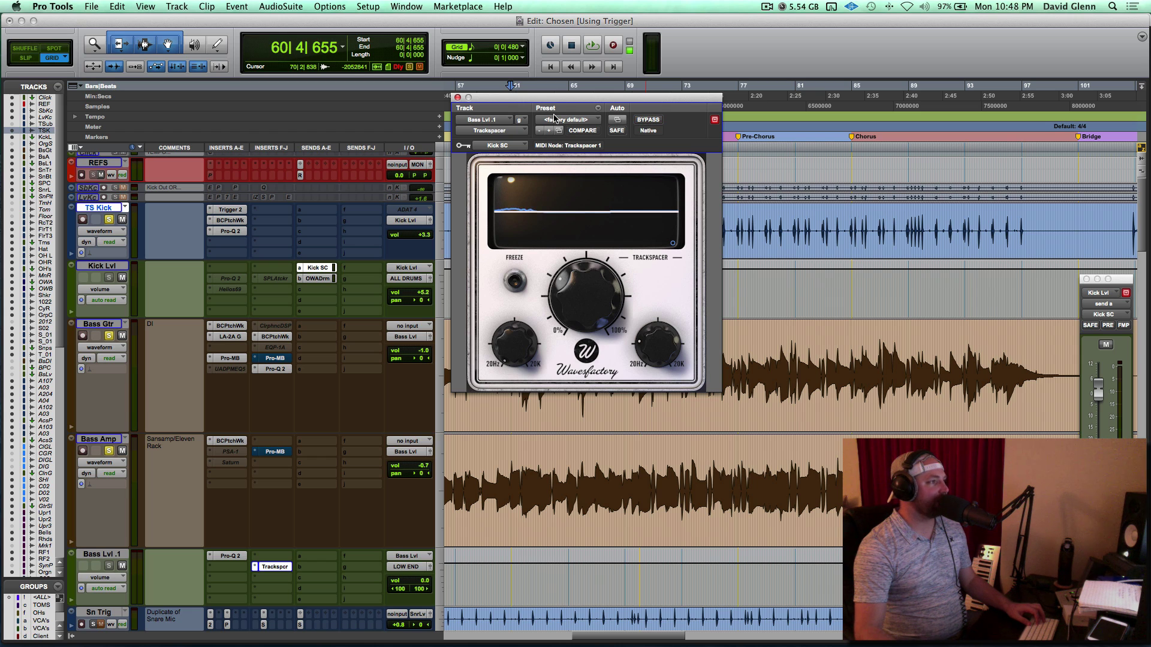
pyautogui.click(458, 98)
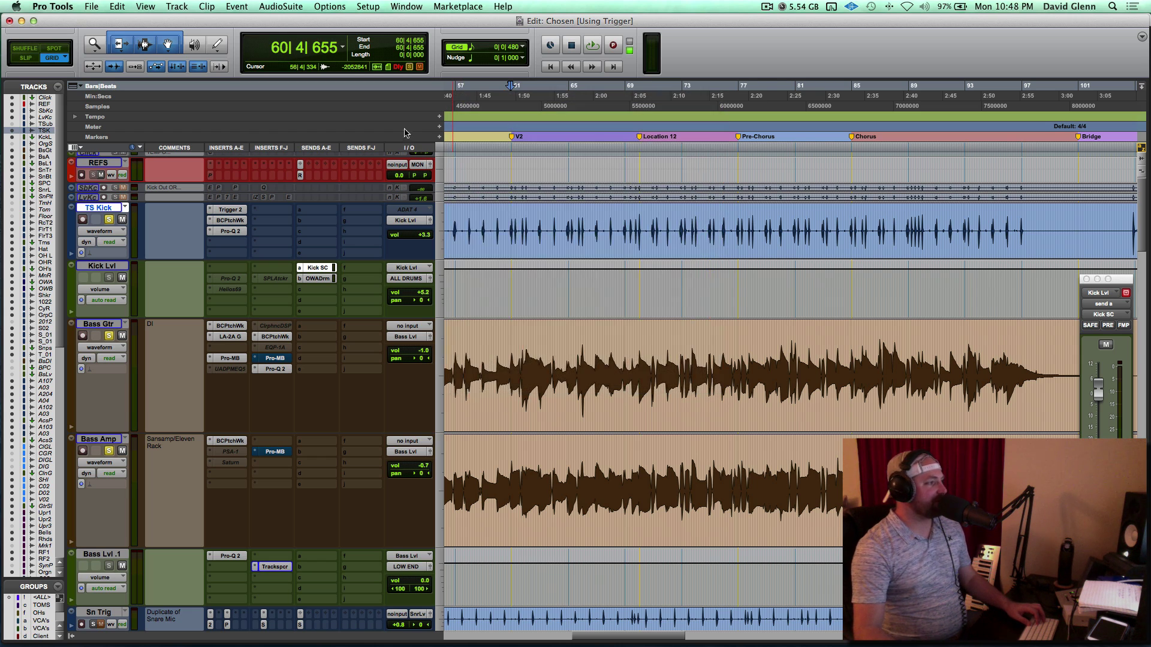
pyautogui.click(109, 336)
pyautogui.click(105, 325)
# Make the ALL VOCALS through ALL EFX bus tracks taller and select ALL MUSIC.
pyautogui.scroll(-20, 150, 433)
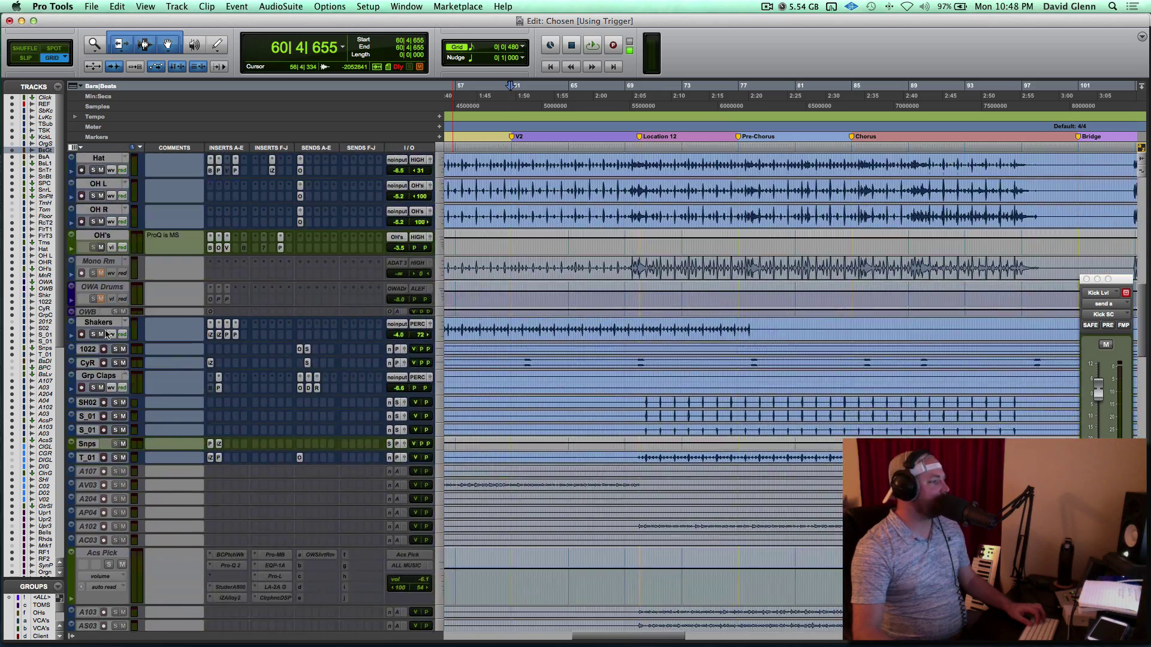
pyautogui.scroll(-20, 150, 433)
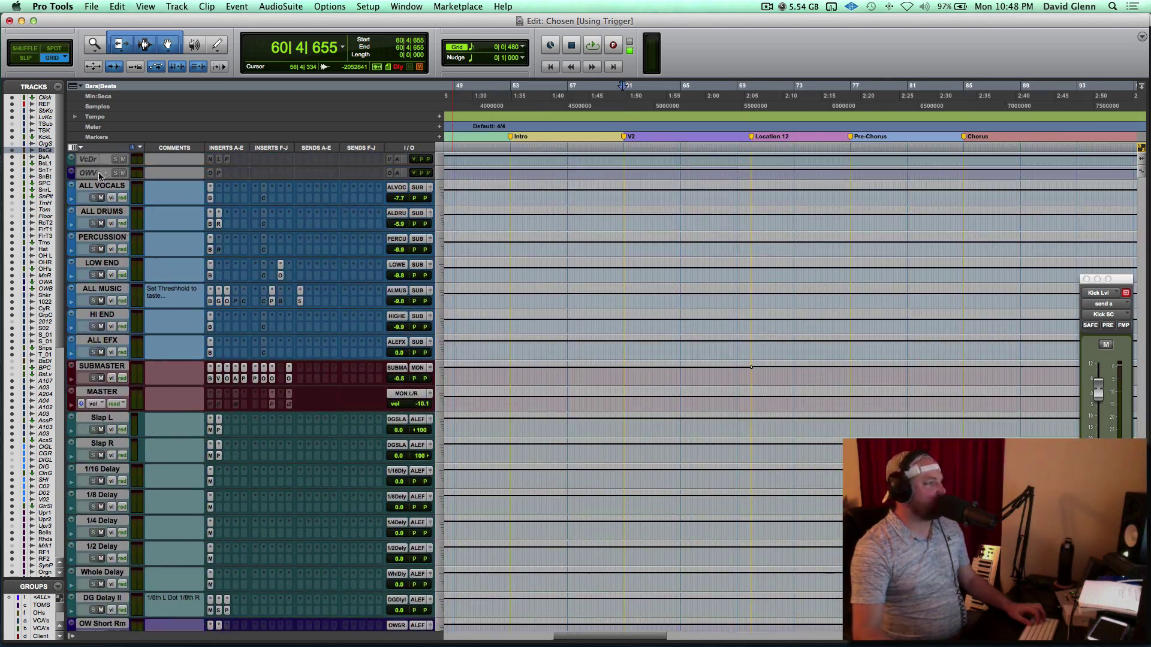
pyautogui.click(100, 187)
pyautogui.keyDown('shift'); pyautogui.click(102, 340); pyautogui.keyUp('shift')
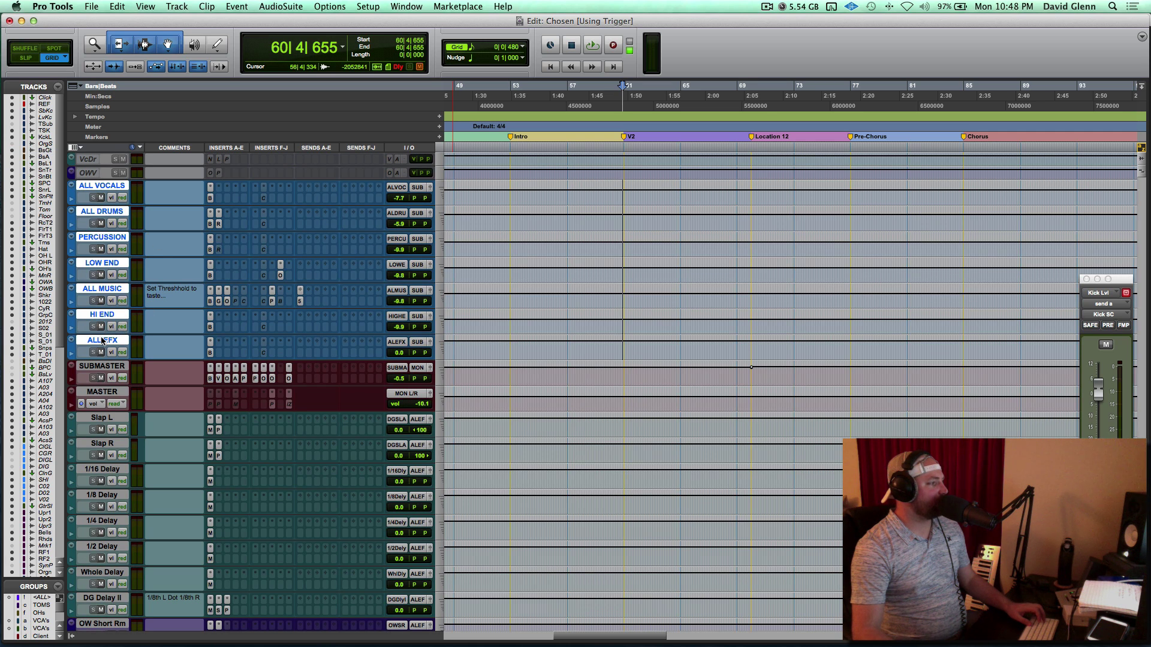
pyautogui.hotkey('ctrl', 'Up')
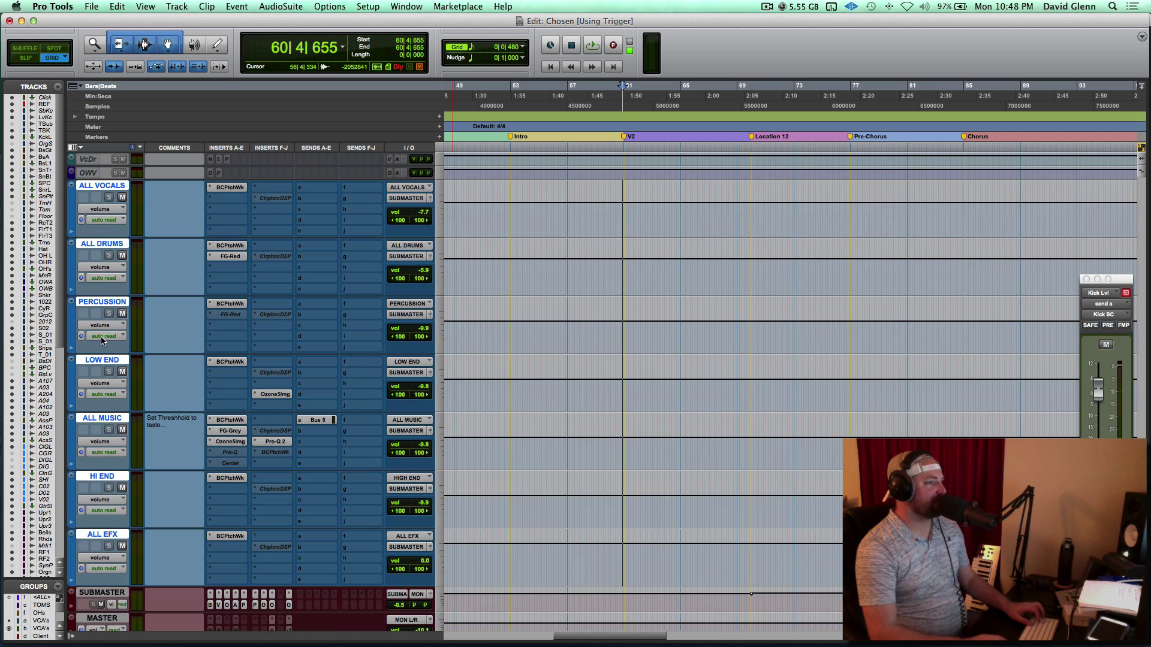
pyautogui.click(104, 245)
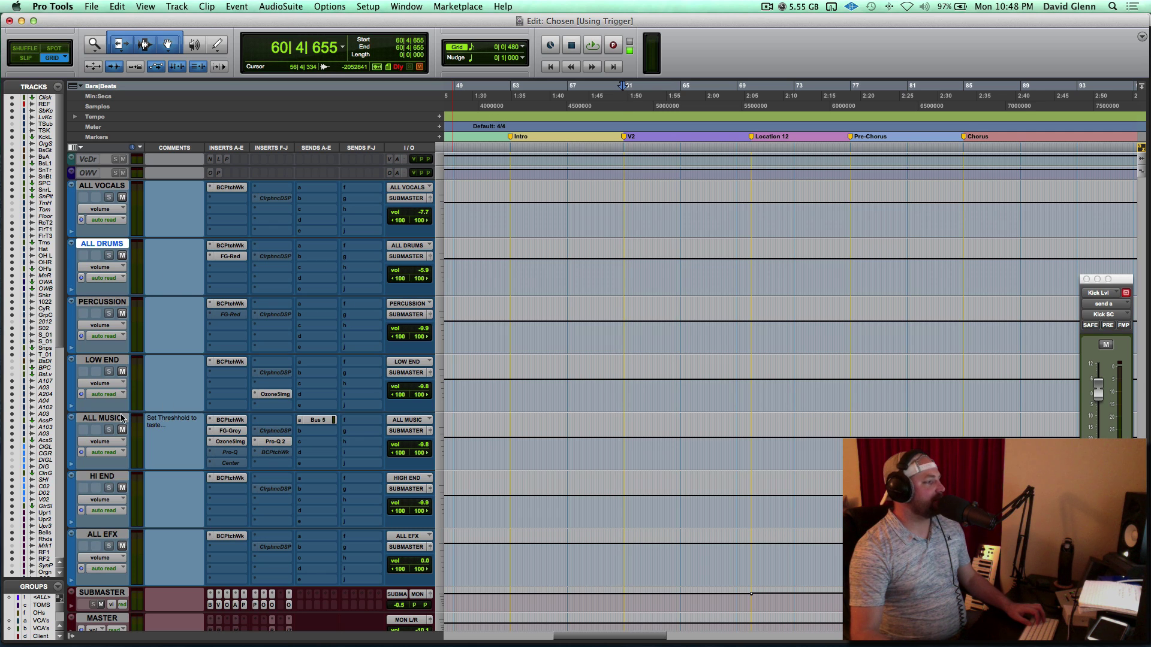
pyautogui.click(103, 419)
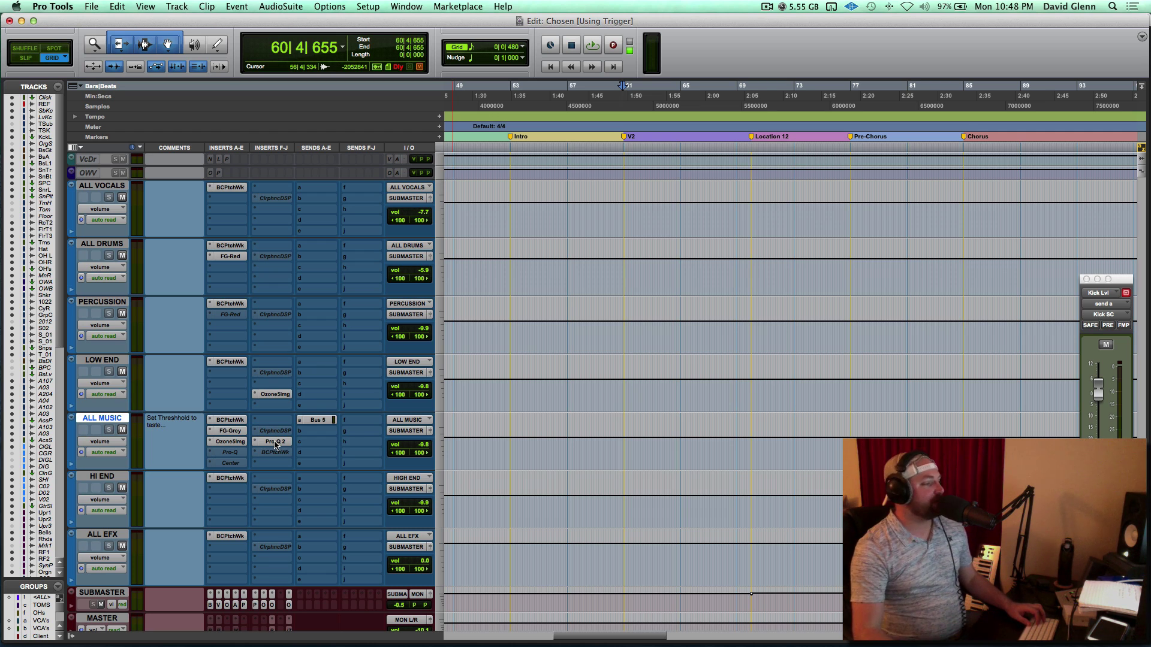
# Insert a Wavesfactory Trackspacer on an empty ALL MUSIC bus insert slot.
pyautogui.click(266, 462)
pyautogui.moveTo(345, 517)
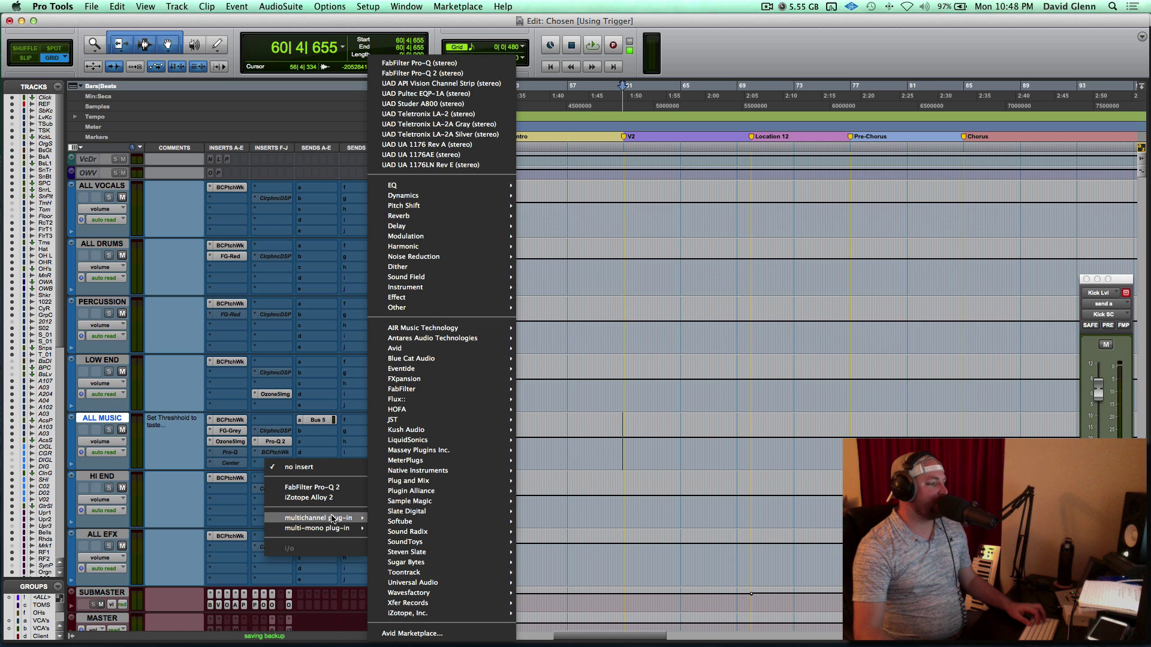
pyautogui.click(293, 450)
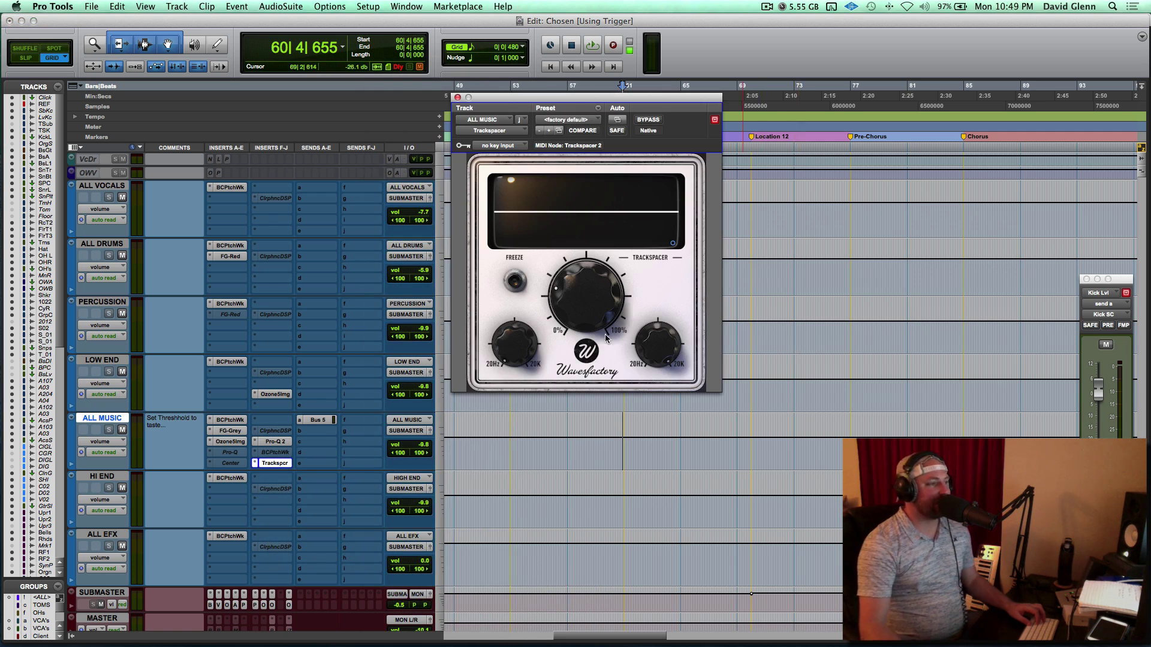
# Set Trackspacer's low-pass to 352 Hz and high-pass to 2304 Hz, and lower the ducking ratio.
pyautogui.moveTo(508, 343); pyautogui.dragTo(513, 291)
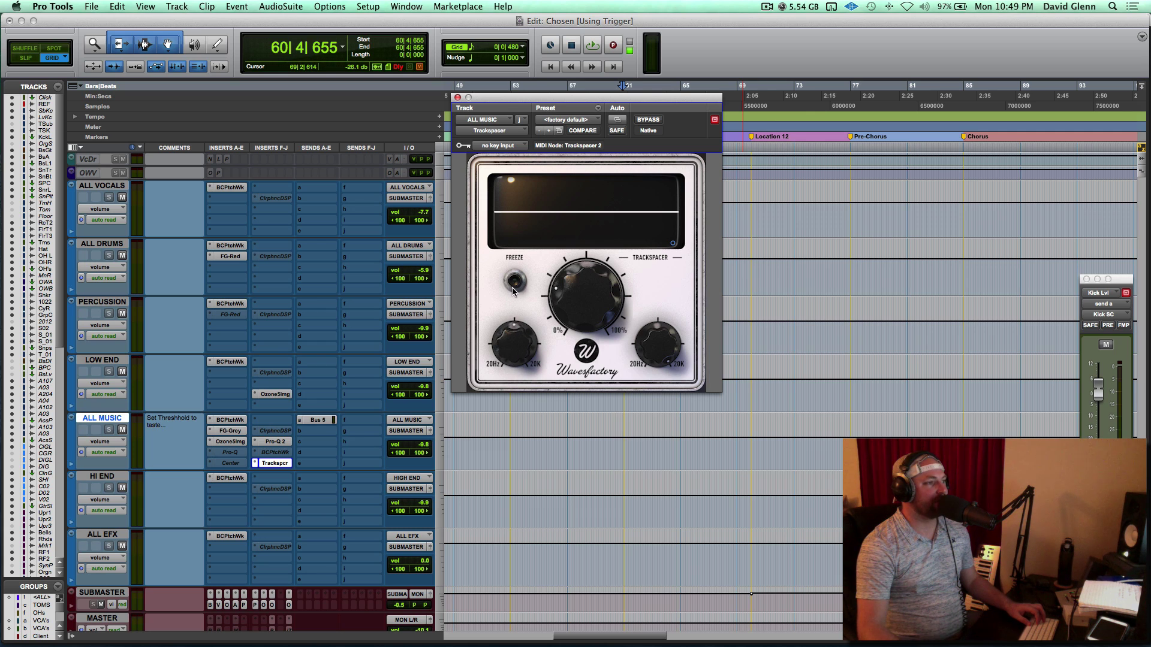
pyautogui.moveTo(676, 339); pyautogui.dragTo(643, 359)
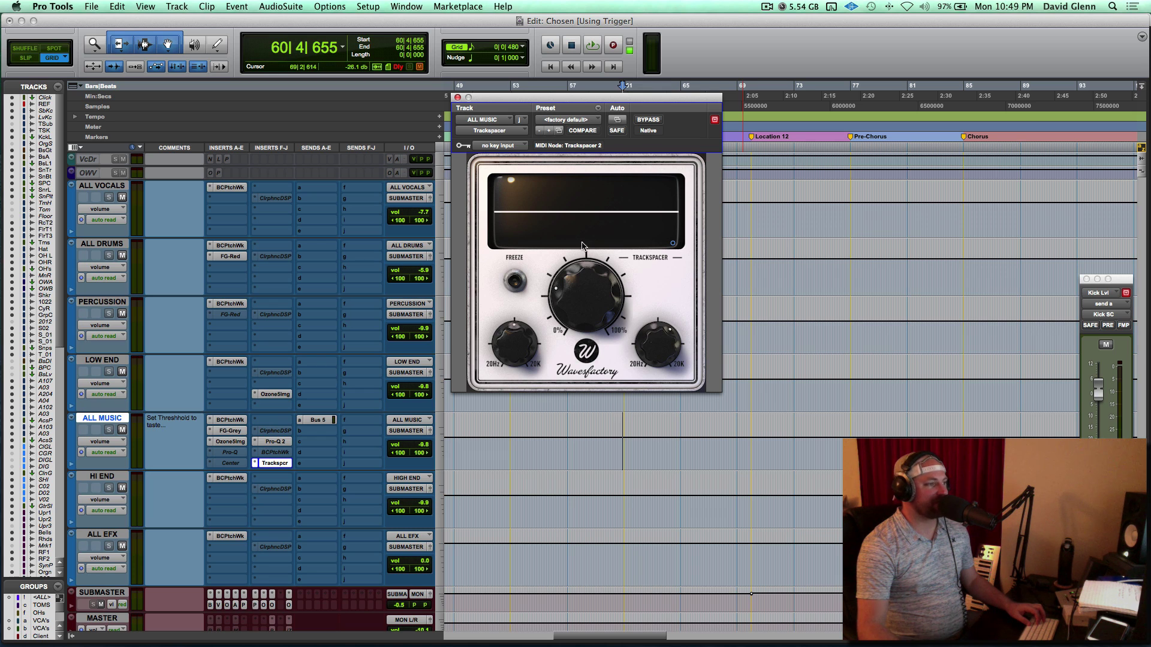
pyautogui.moveTo(576, 275); pyautogui.dragTo(568, 291)
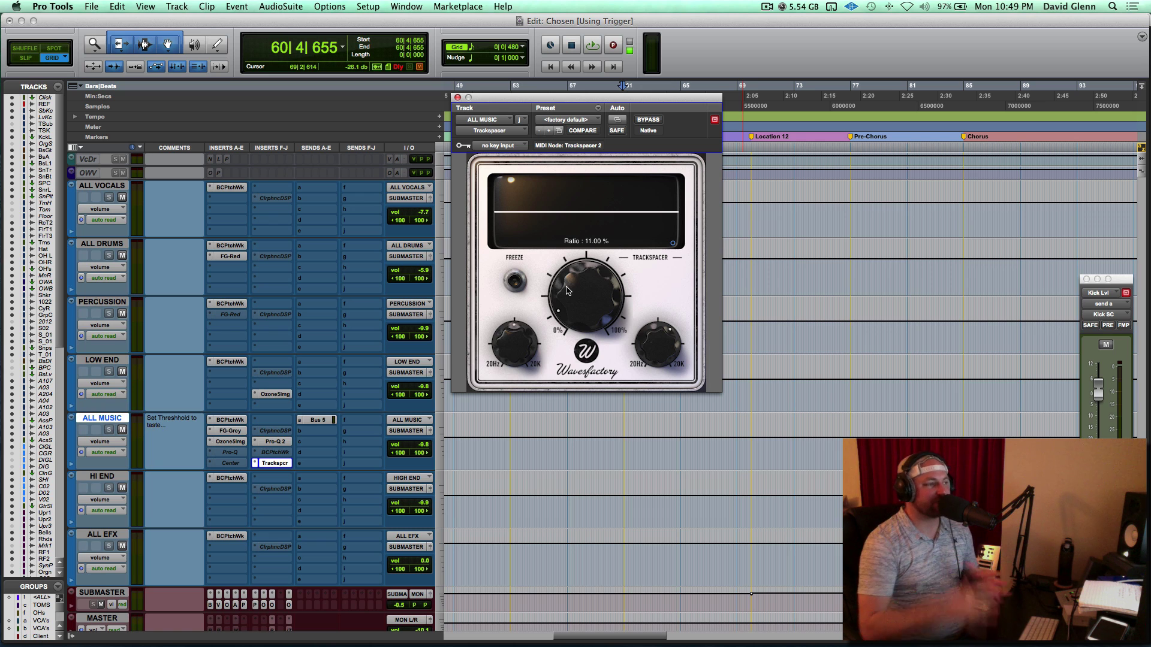
# Check the sidechain key input choices and leave the key input unassigned.
pyautogui.click(503, 146)
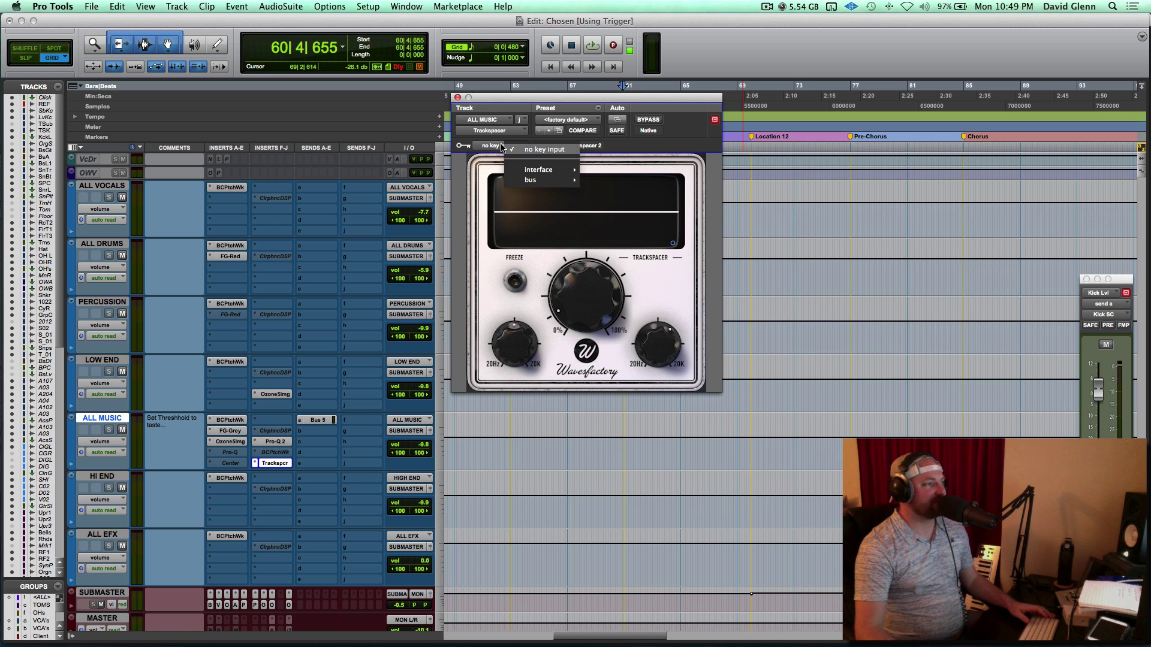
pyautogui.moveTo(540, 180)
pyautogui.click(654, 153)
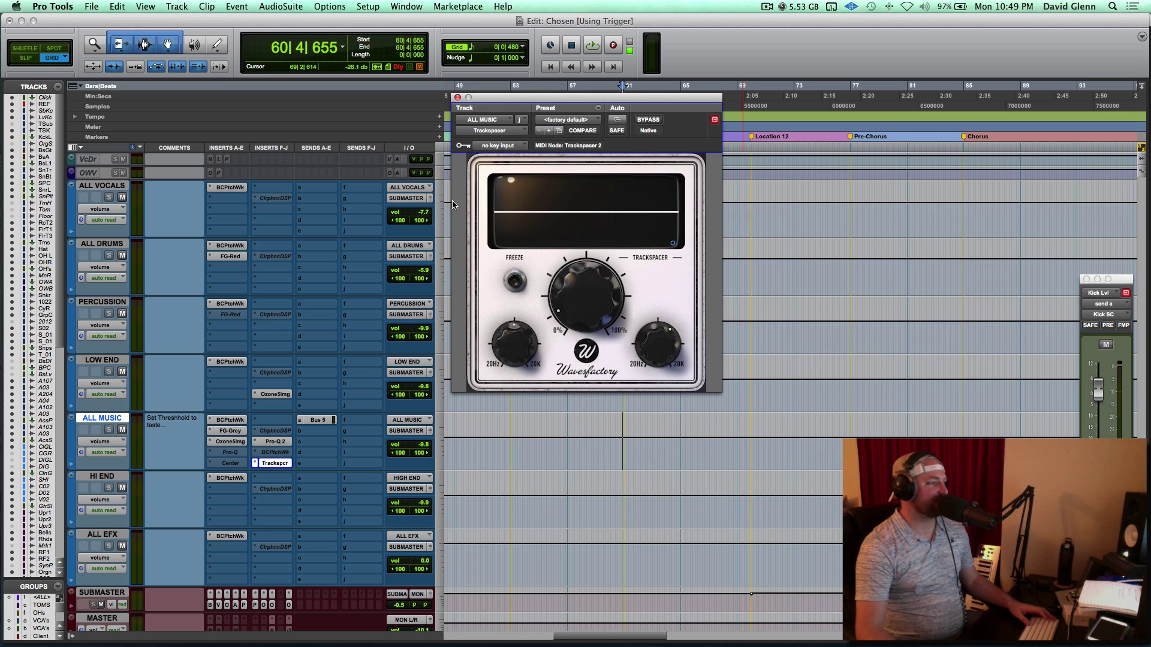
# Select the ALL VOCALS bus track, then reselect the ALL MUSIC bus track.
pyautogui.click(106, 185)
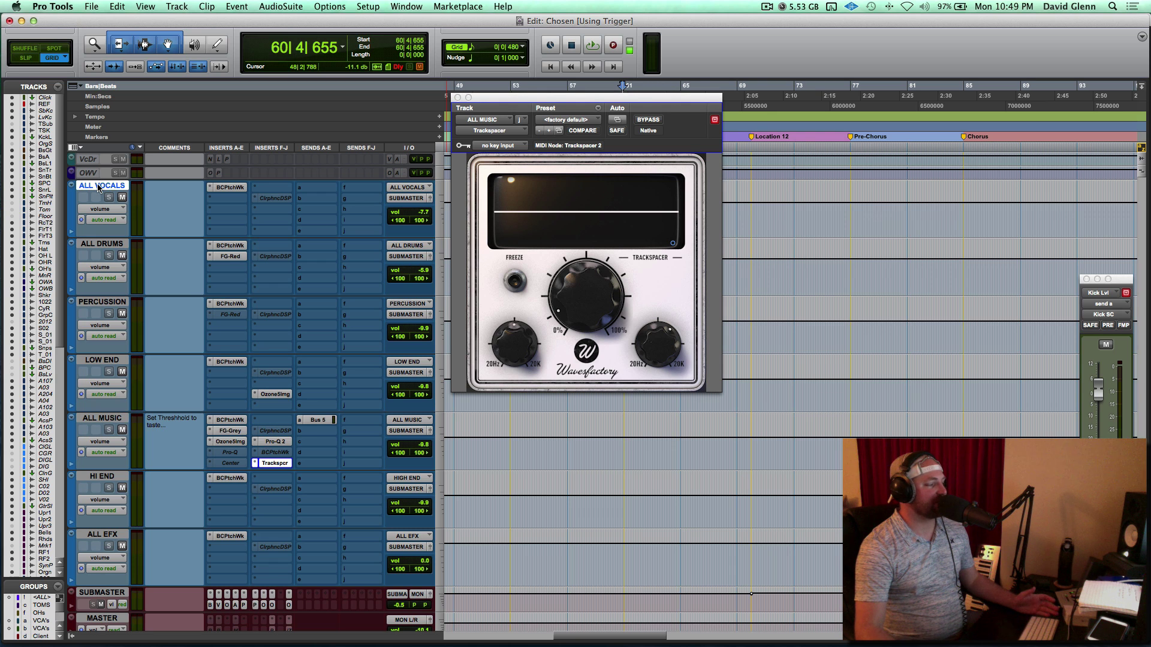
pyautogui.scroll(15, 99, 187)
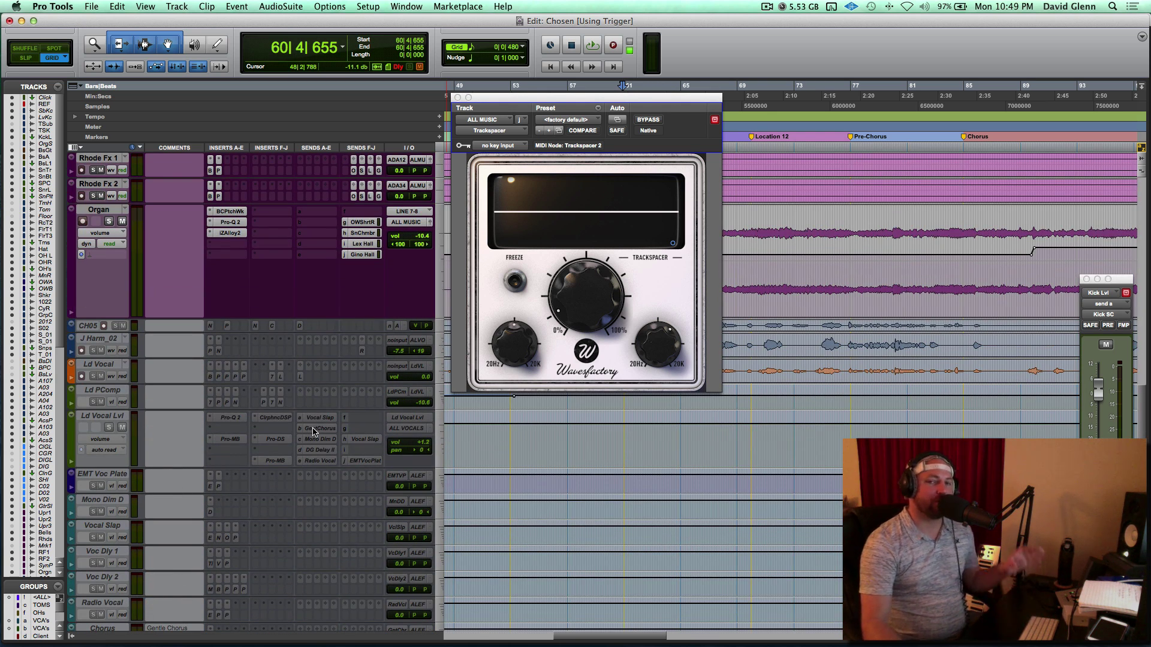
pyautogui.scroll(-2, 312, 432)
pyautogui.hscroll(-2, 312, 431)
pyautogui.scroll(-13, 312, 431)
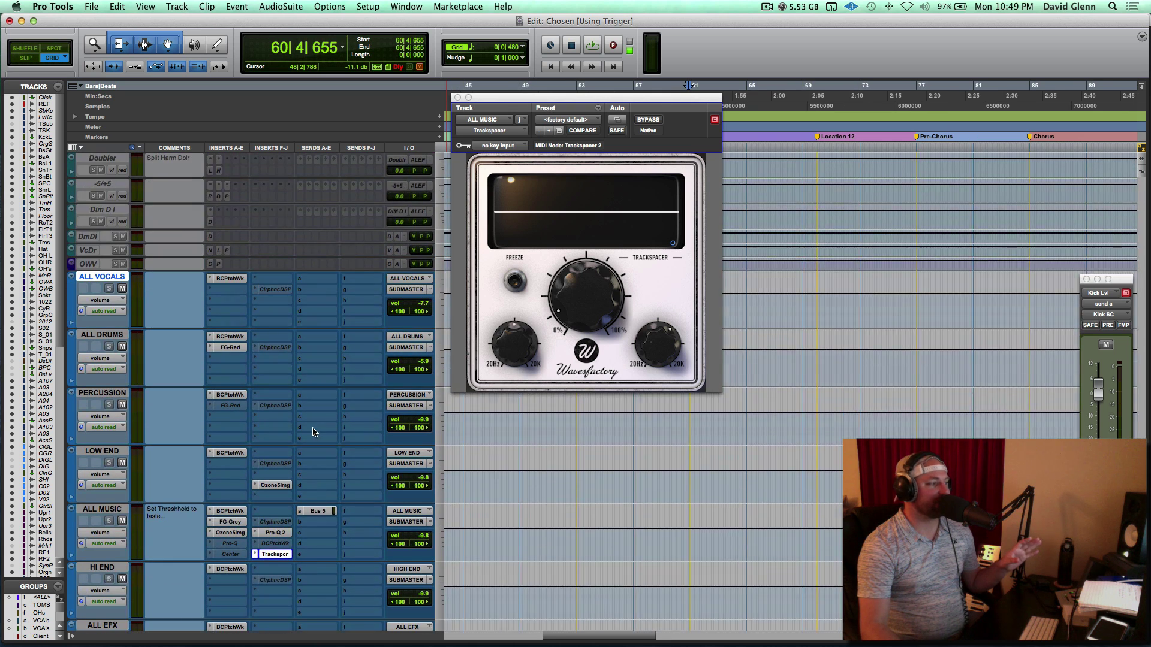
pyautogui.click(91, 433)
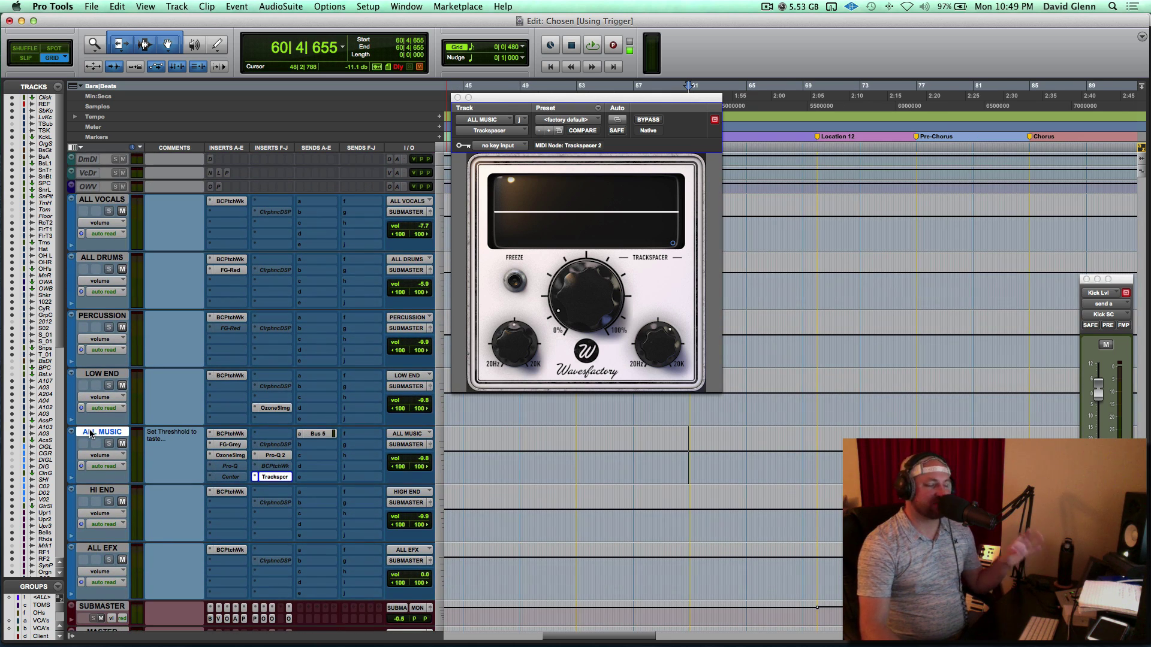